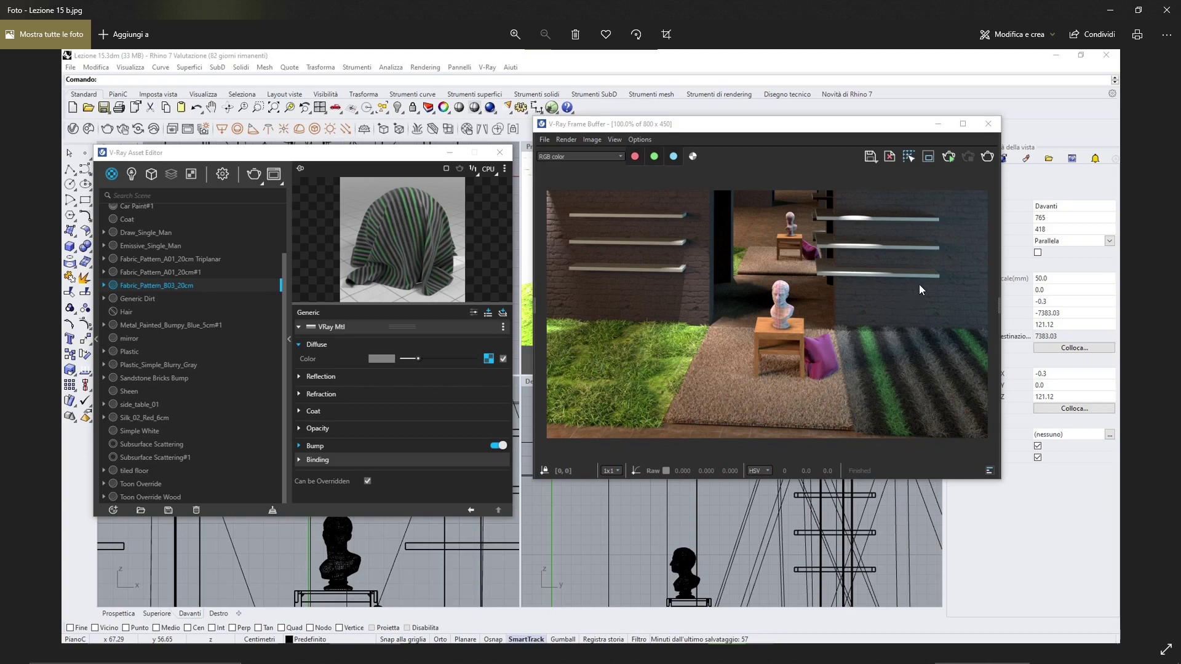
# Examine the lawn, carpets, bust and shelves up close in the Lezione 15 b.jpg render
pyautogui.scroll(1, 919, 284)
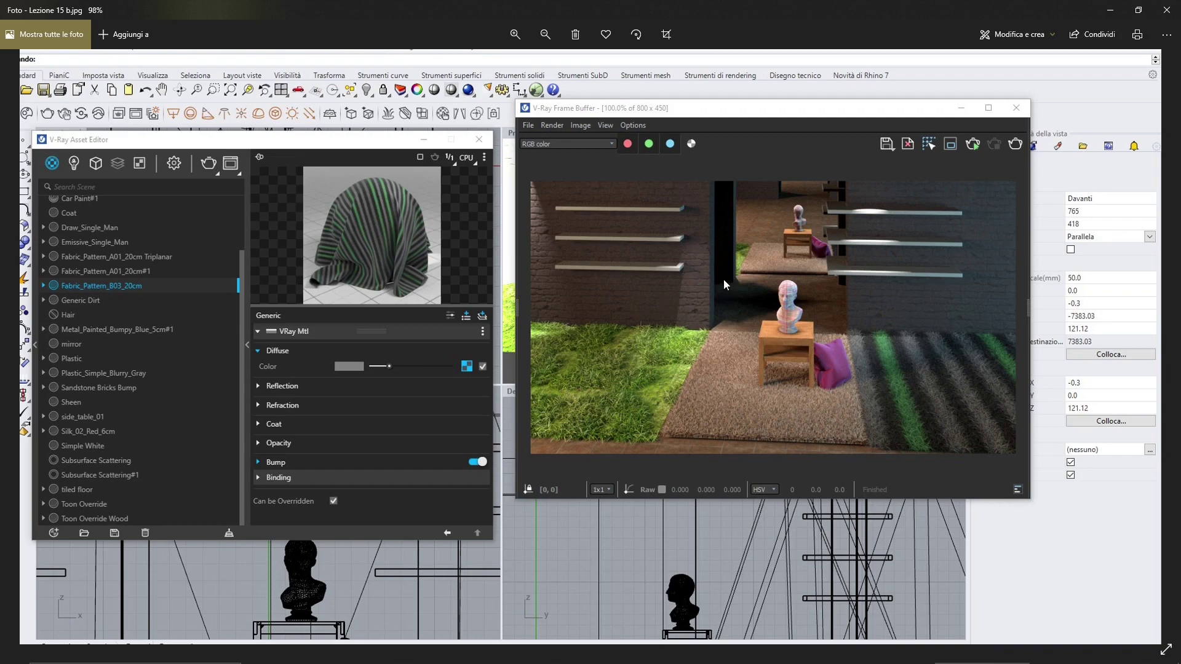
pyautogui.scroll(3, 740, 285)
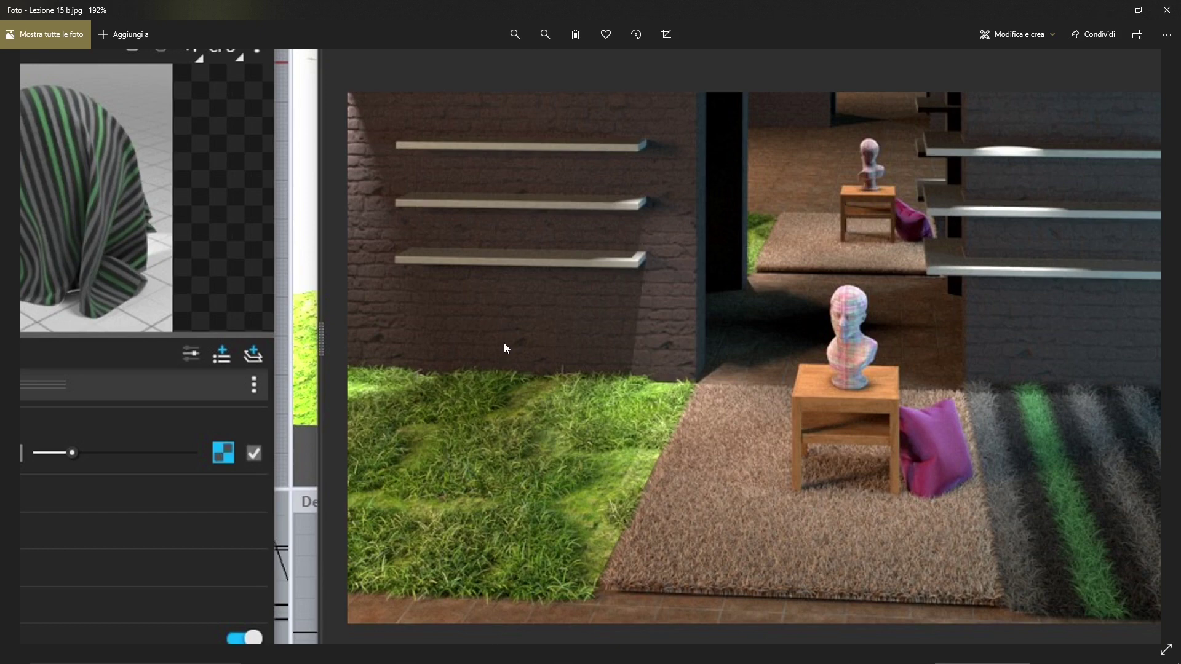
pyautogui.scroll(3, 640, 256)
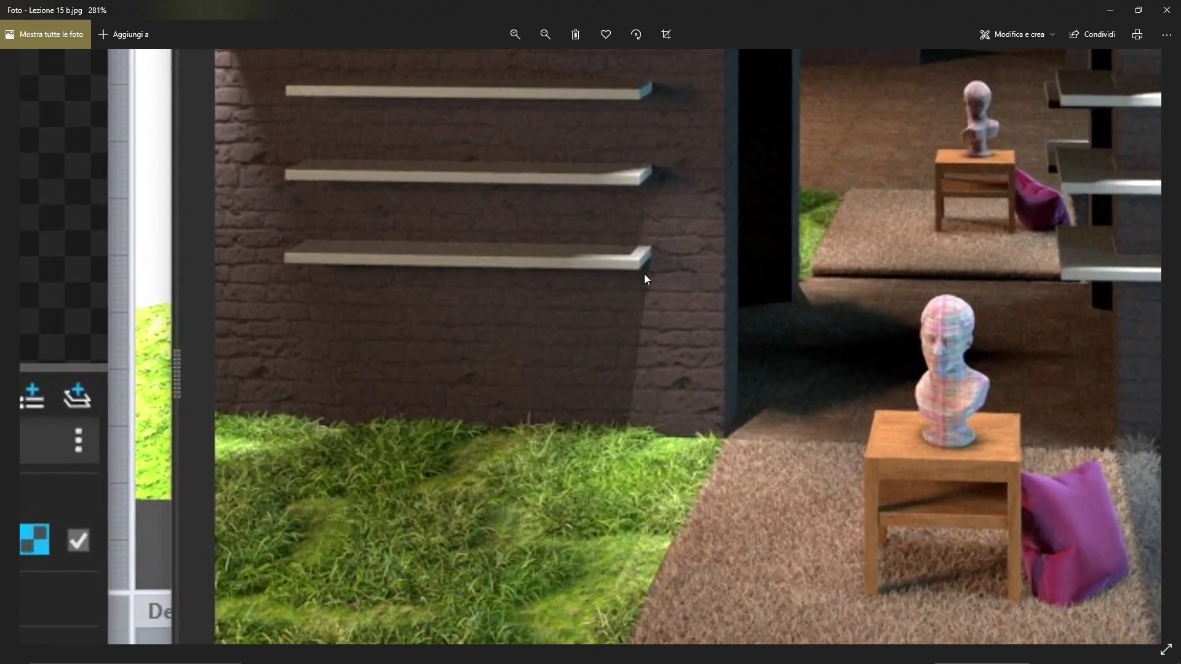
pyautogui.scroll(-1, 658, 371)
pyautogui.scroll(-2, 659, 372)
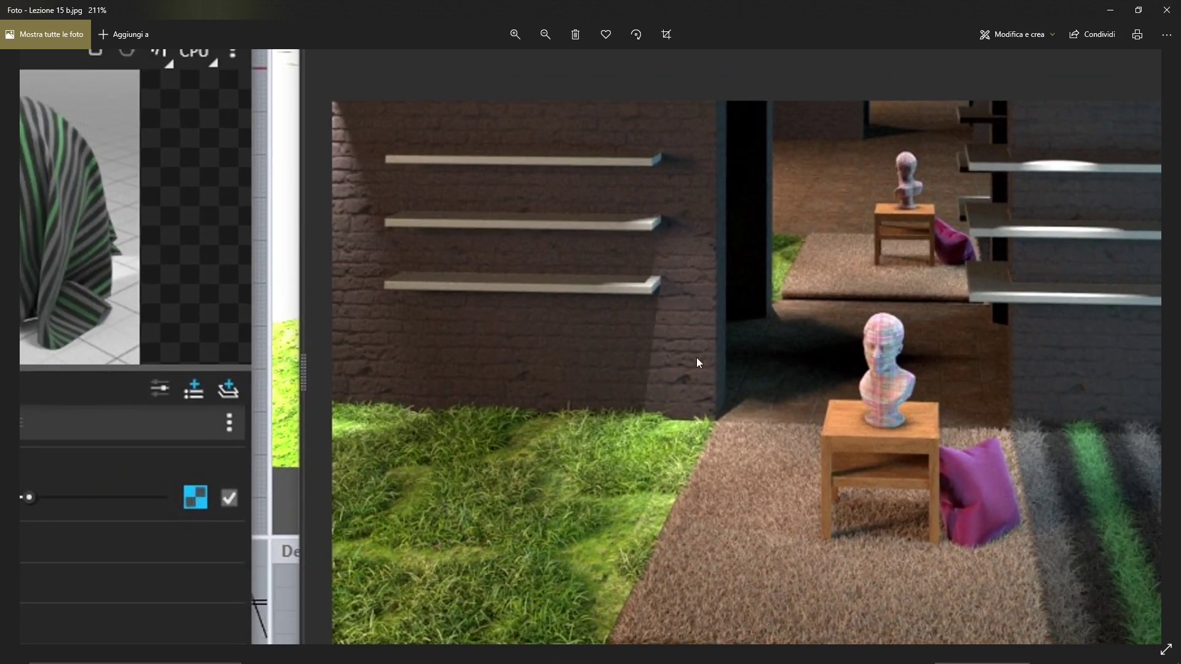
pyautogui.scroll(-3, 682, 356)
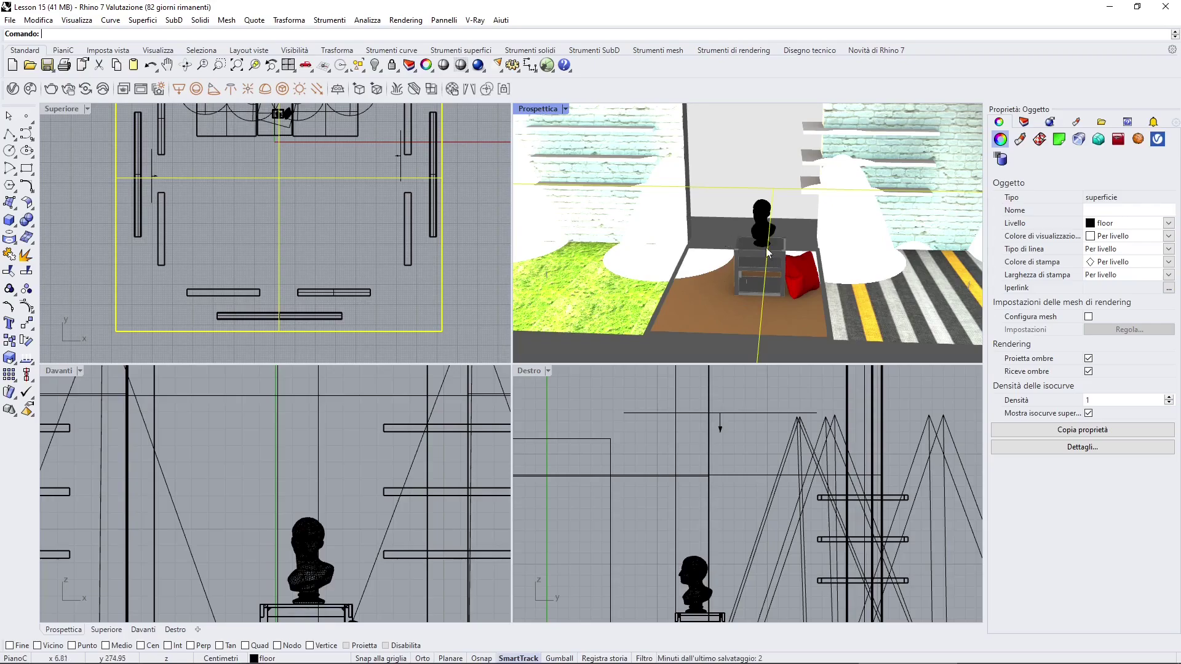
# Switch to the Rhino scene, deselect the floor and open the V-Ray File Path Editor to review the texture paths
pyautogui.moveTo(773, 260); pyautogui.dragTo(754, 268, button='right')
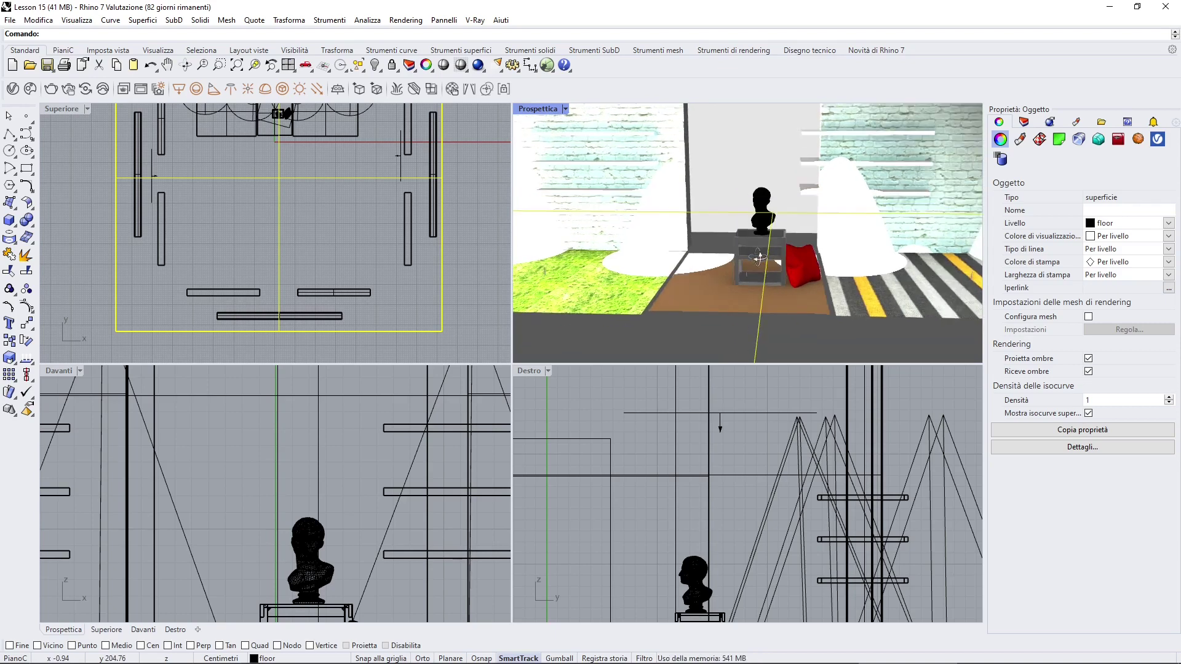
pyautogui.click(323, 216)
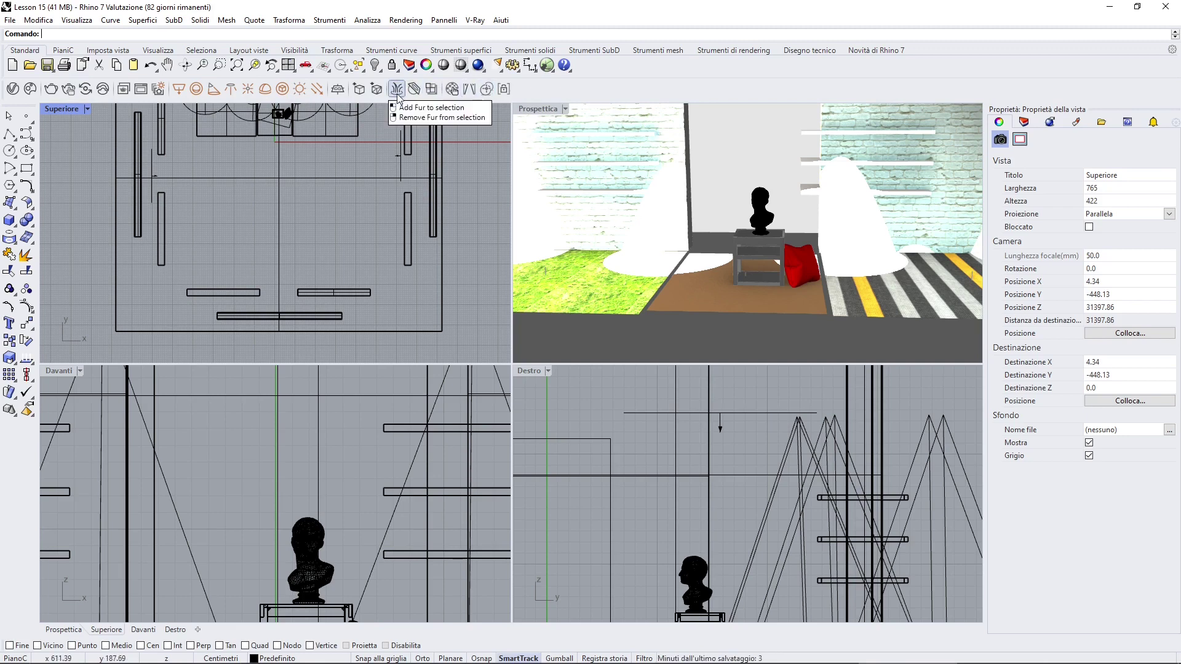
pyautogui.click(478, 21)
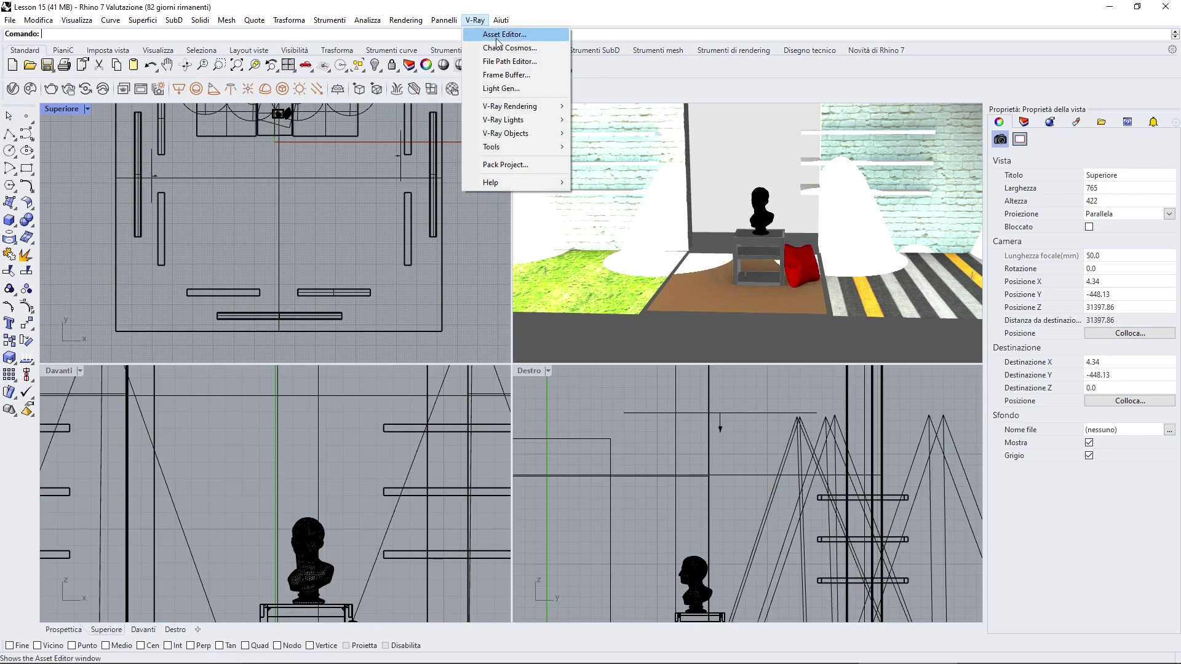
pyautogui.click(538, 67)
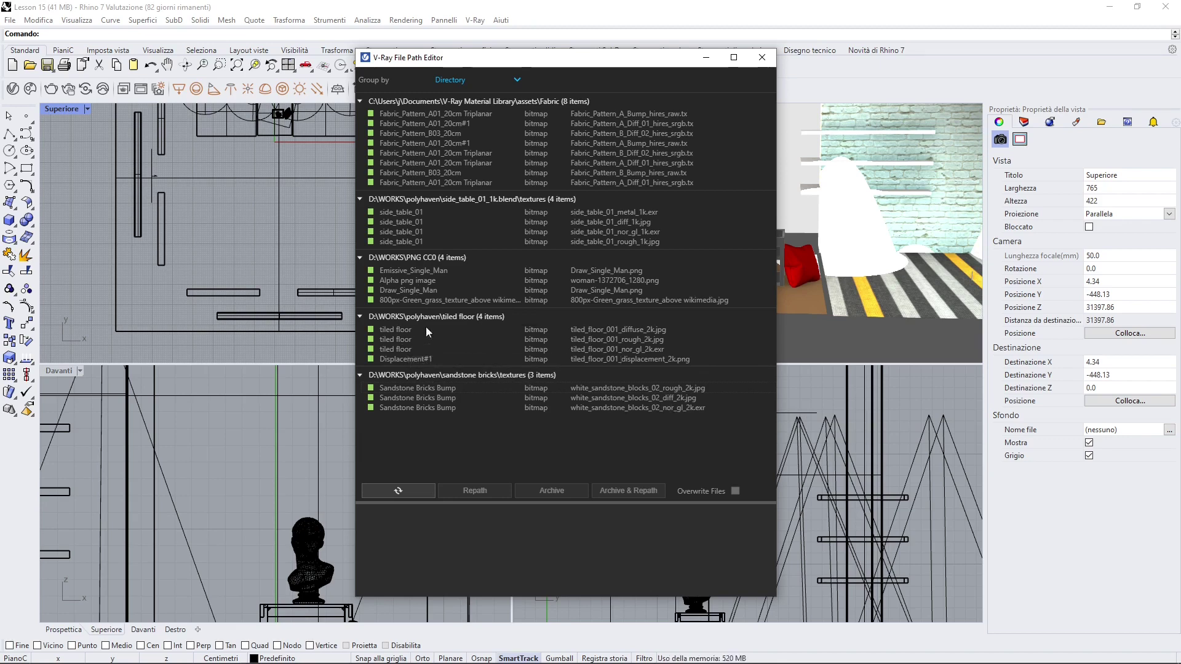
pyautogui.moveTo(567, 60); pyautogui.dragTo(294, 45)
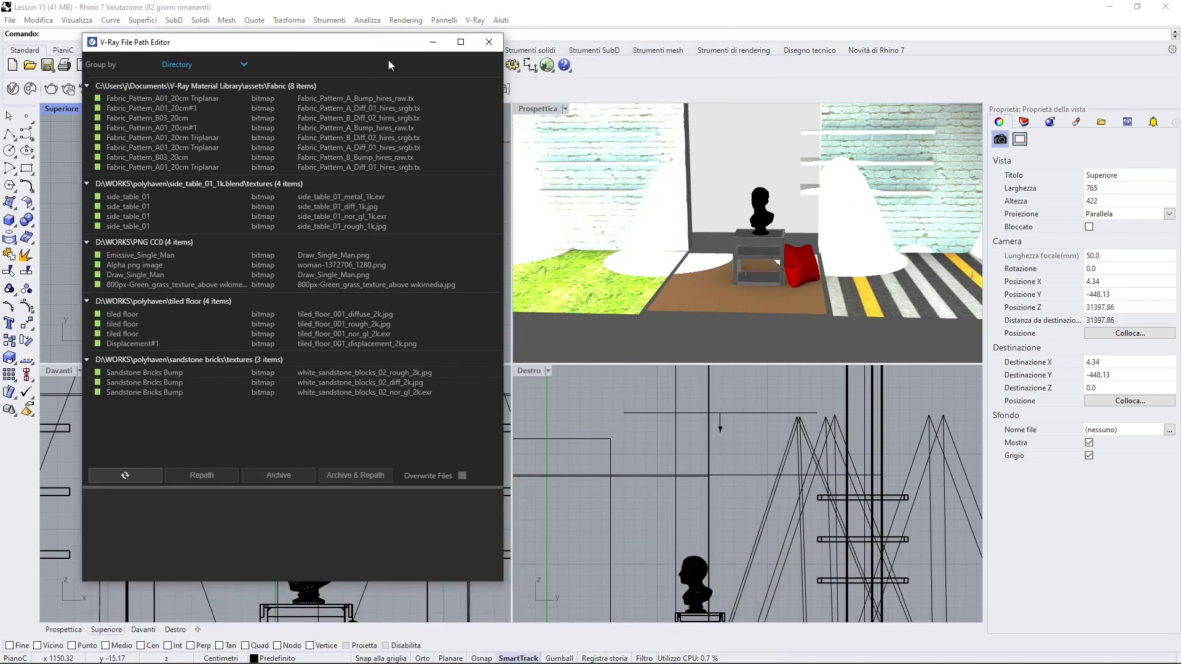
pyautogui.moveTo(389, 43); pyautogui.dragTo(639, 68)
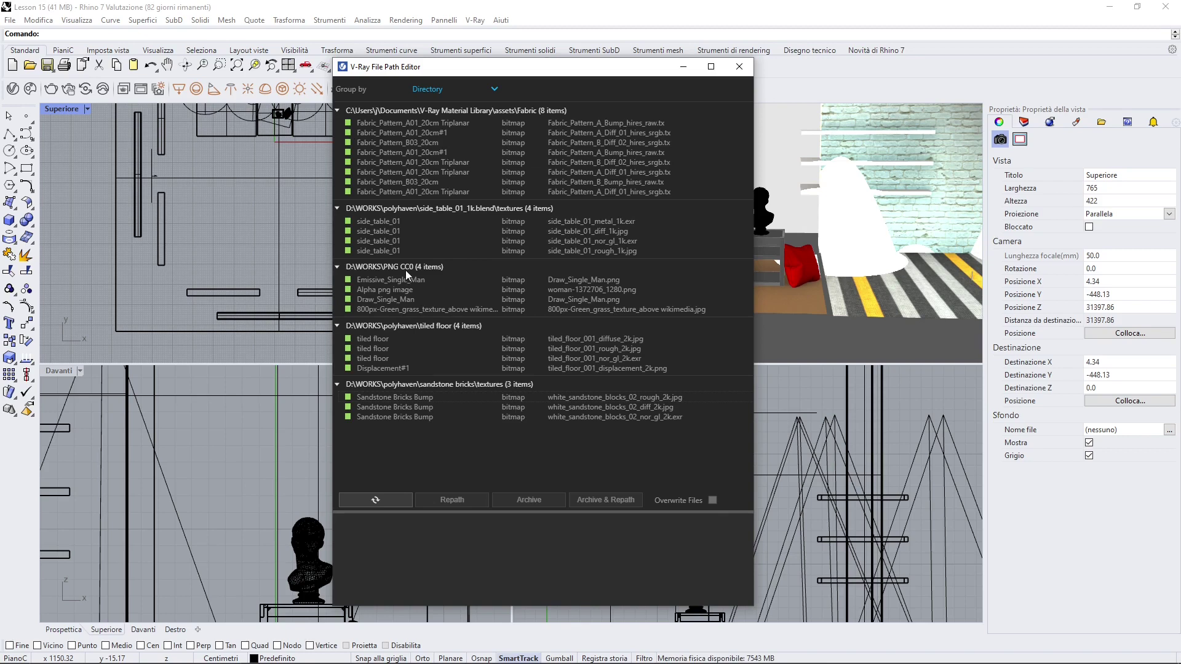
# Try to repath the side_table_01_metal_1k.exr bitmap, and close the File Path Editor
pyautogui.click(369, 221)
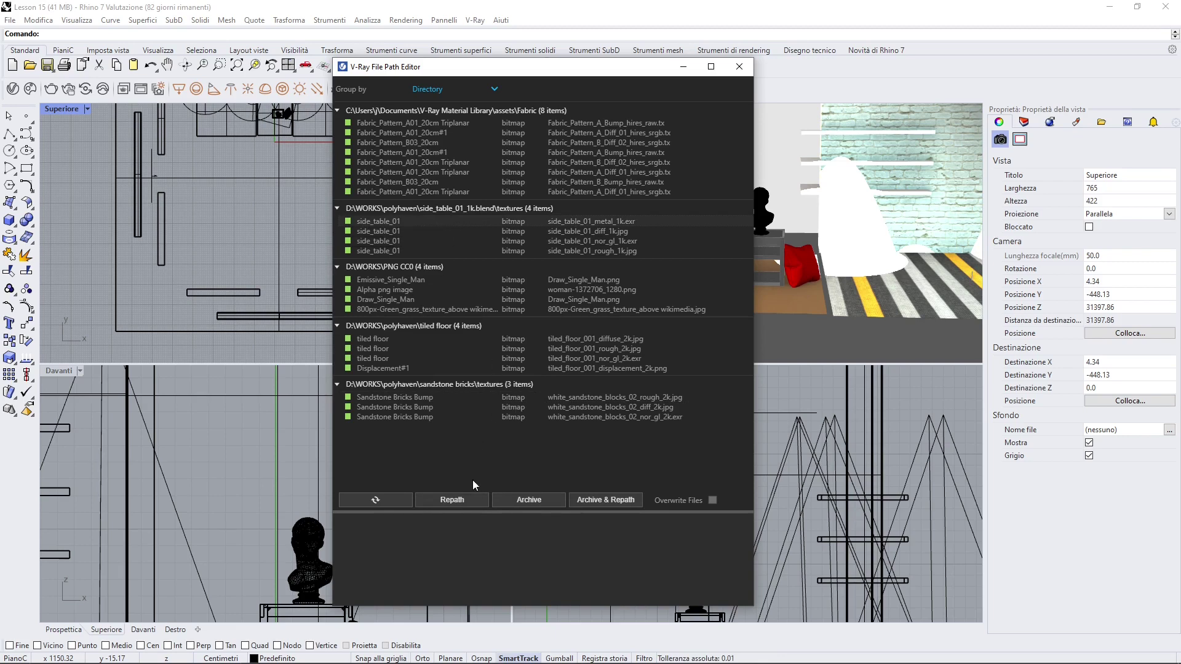
pyautogui.click(467, 504)
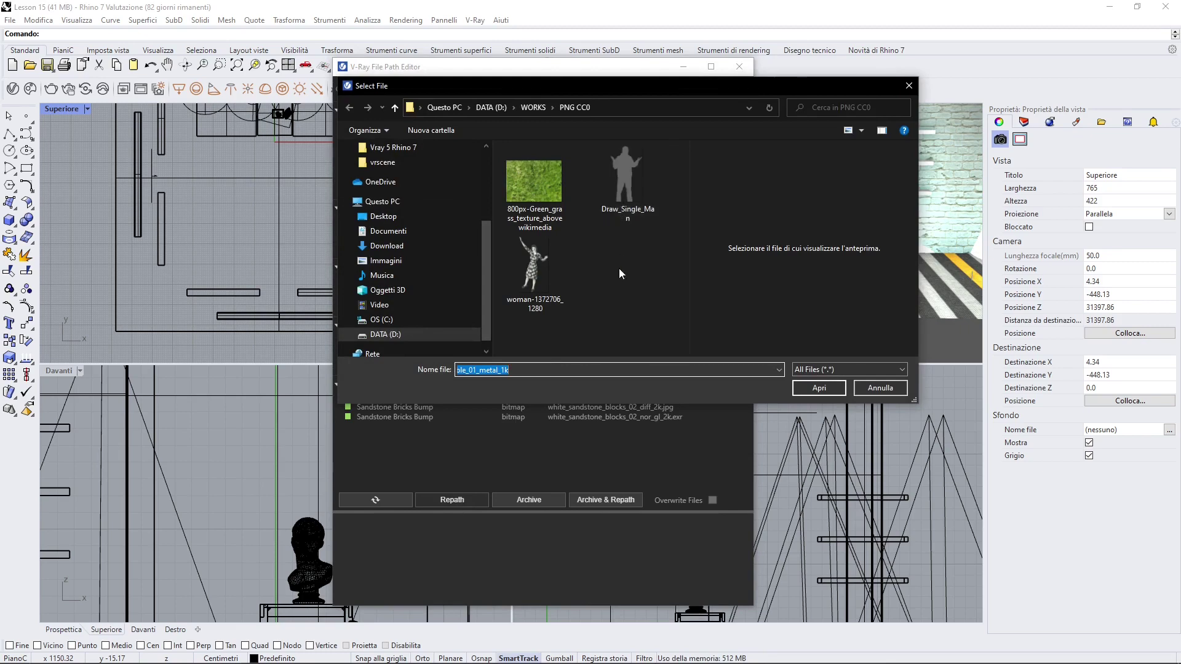
pyautogui.click(909, 85)
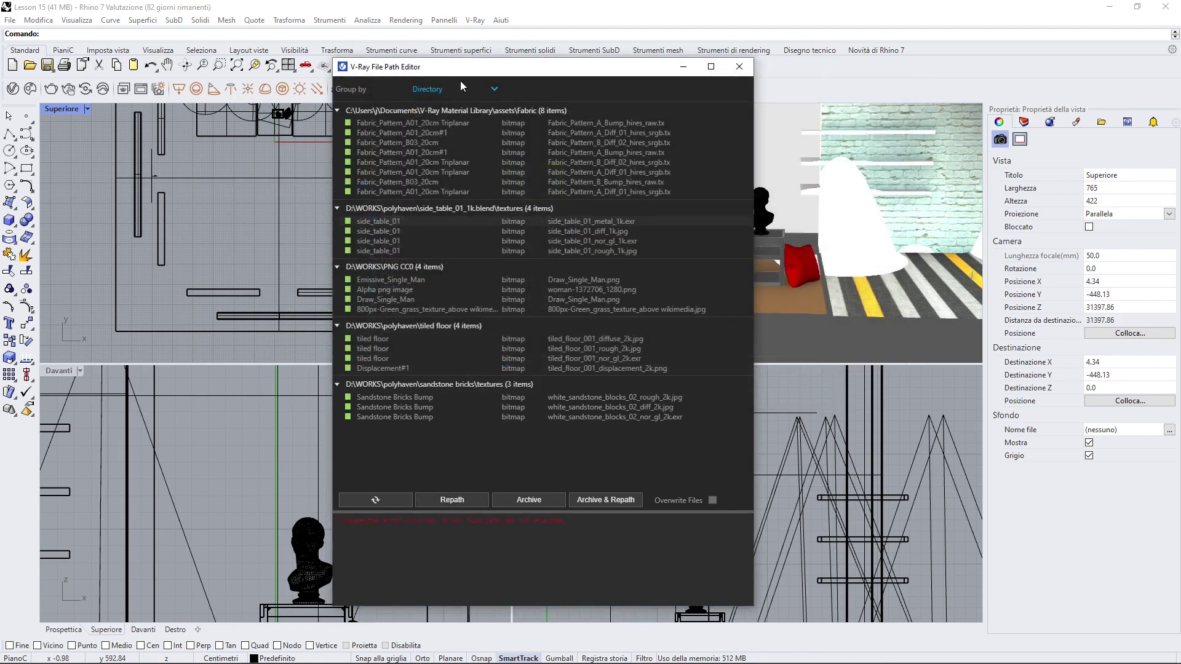
pyautogui.moveTo(510, 66); pyautogui.dragTo(507, 106)
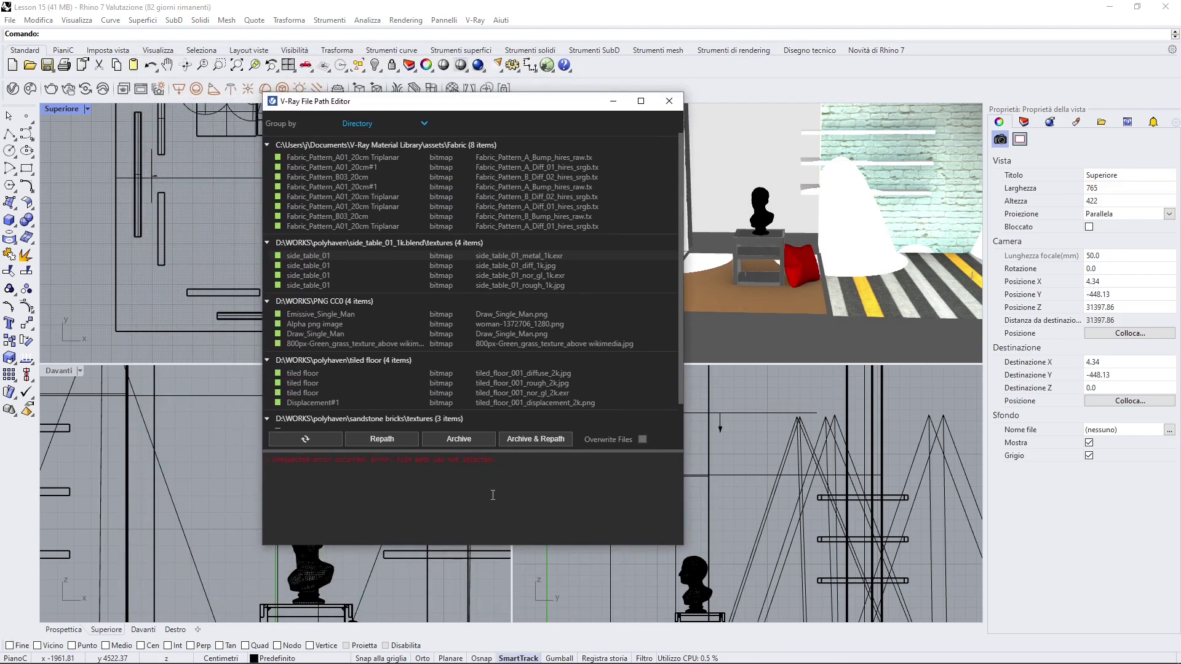
pyautogui.moveTo(493, 544); pyautogui.dragTo(502, 574)
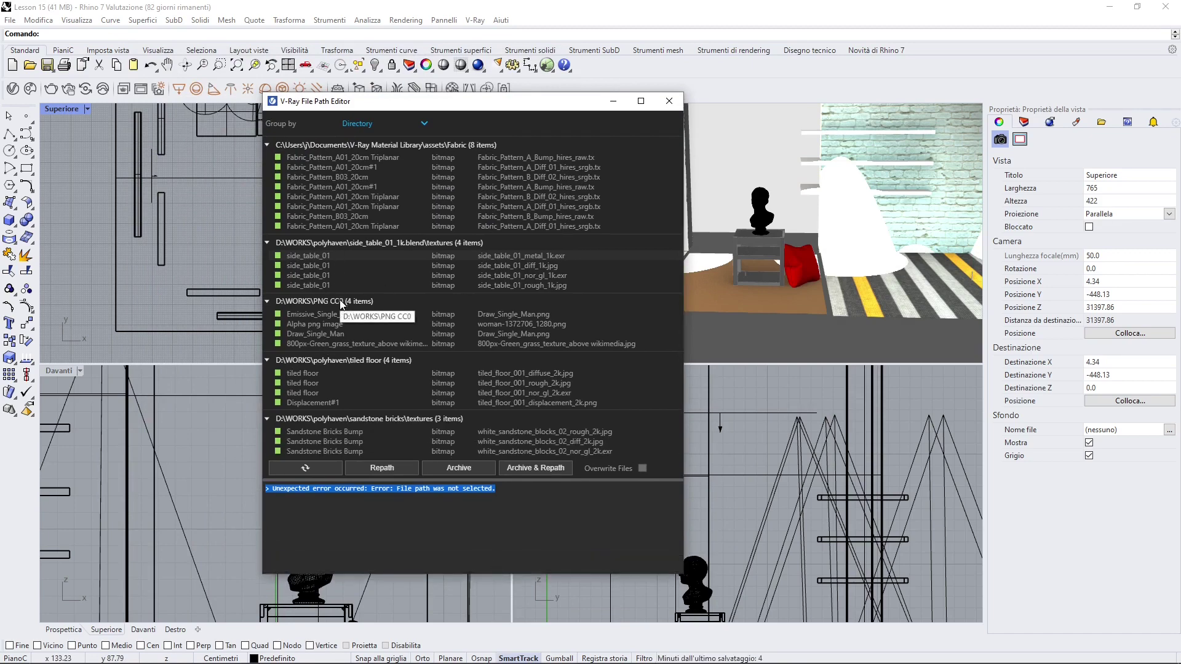
pyautogui.click(668, 102)
# Set the perspective viewport to Two Point Perspective
pyautogui.click(728, 143)
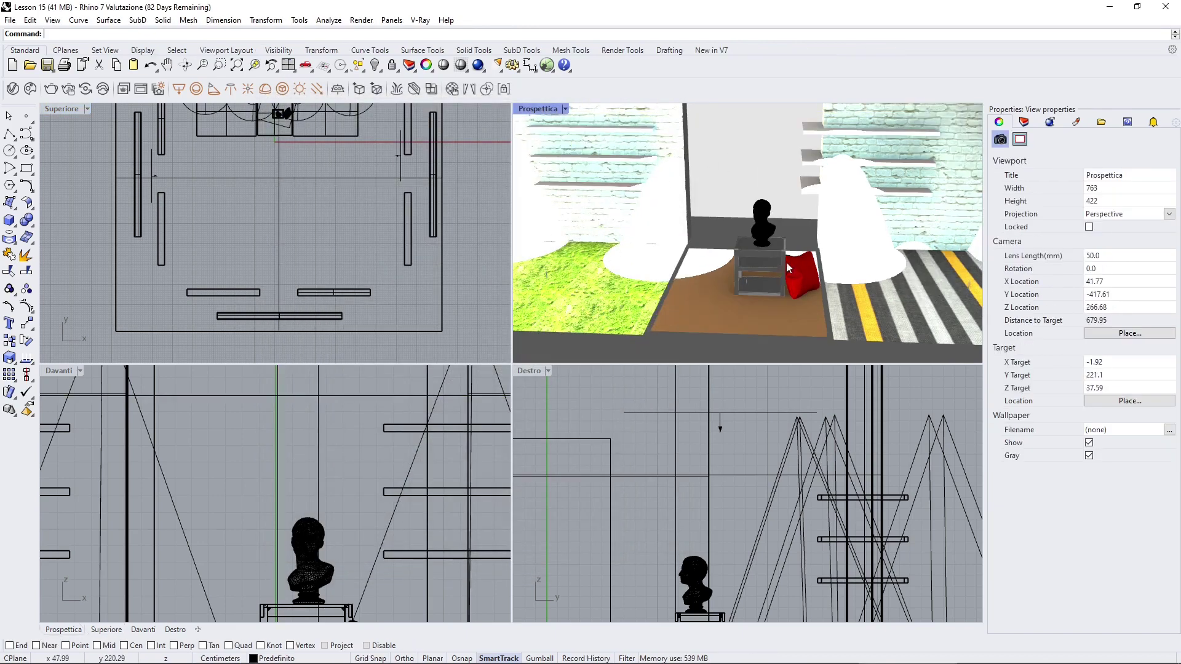
pyautogui.moveTo(786, 262); pyautogui.dragTo(797, 309, button='right')
pyautogui.click(53, 20)
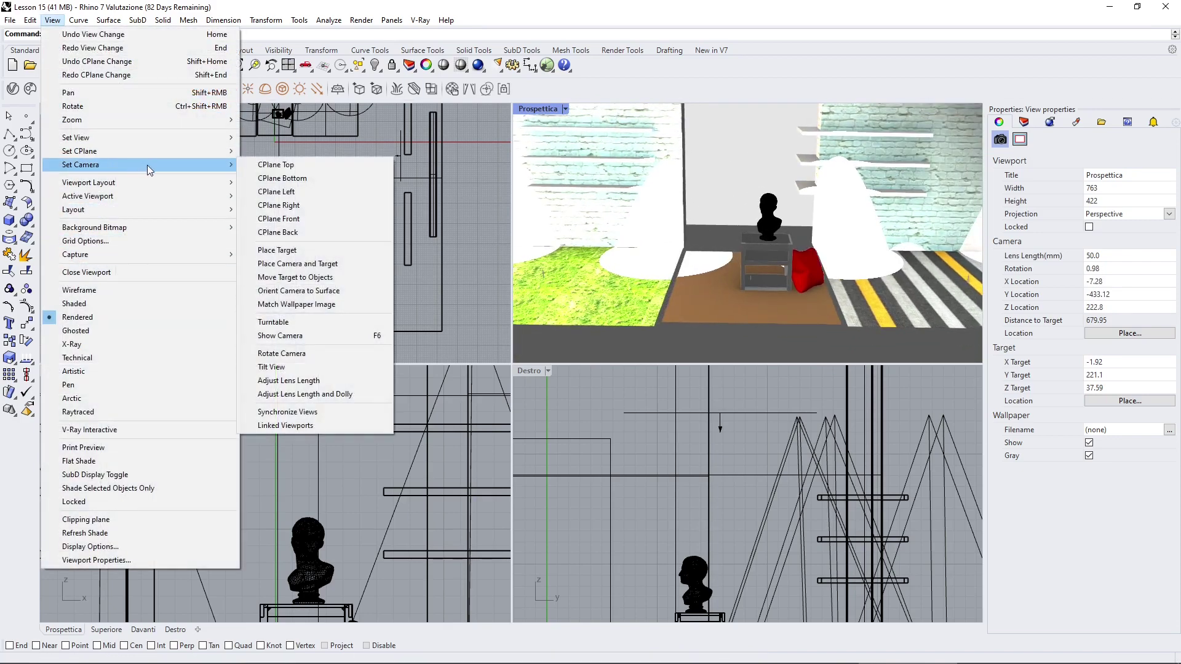
pyautogui.moveTo(150, 144)
pyautogui.click(332, 251)
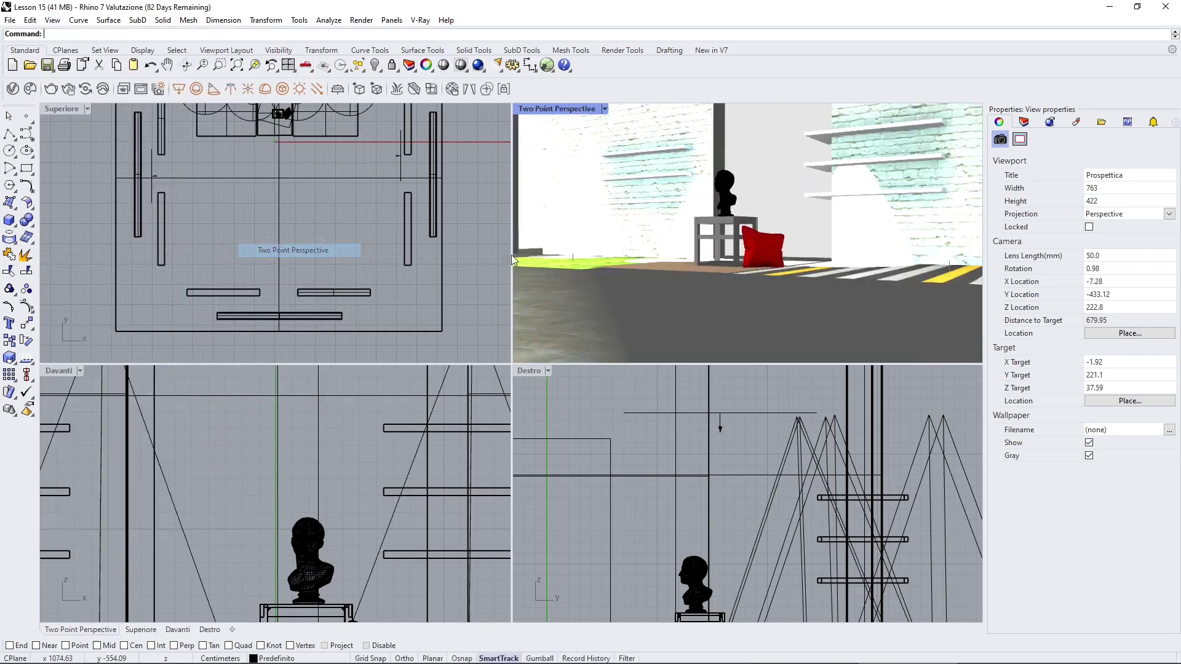
# Examine the texture mapping options for the red pillow
pyautogui.moveTo(794, 240); pyautogui.dragTo(654, 266, button='right')
pyautogui.click(654, 265)
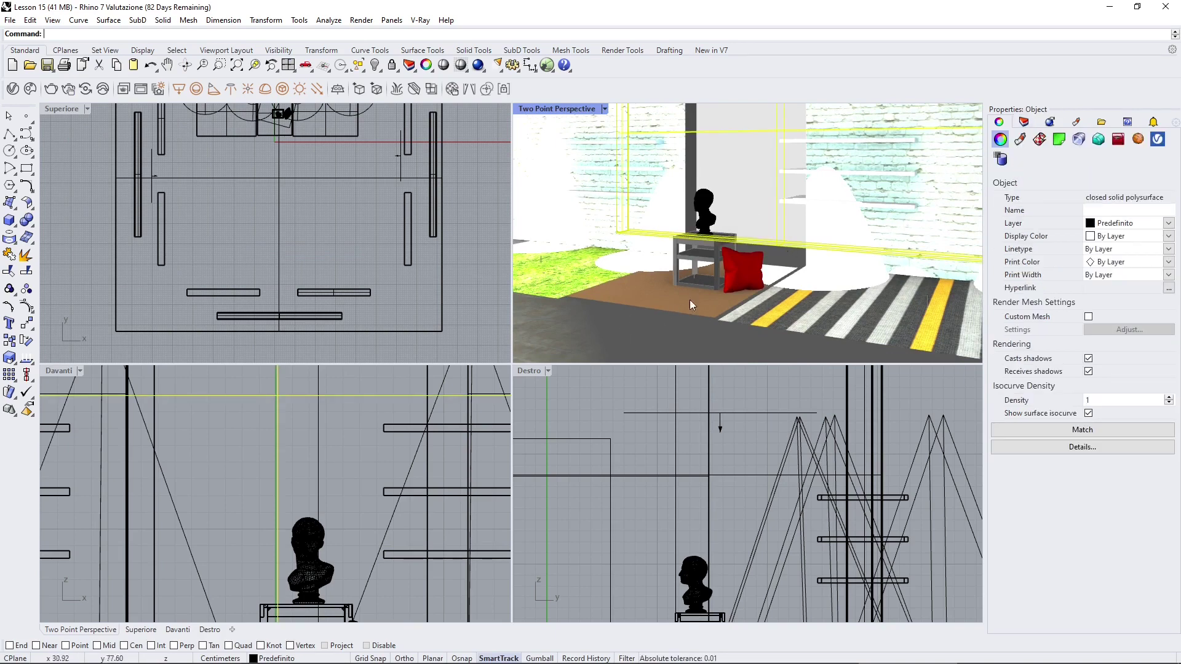
pyautogui.click(737, 278)
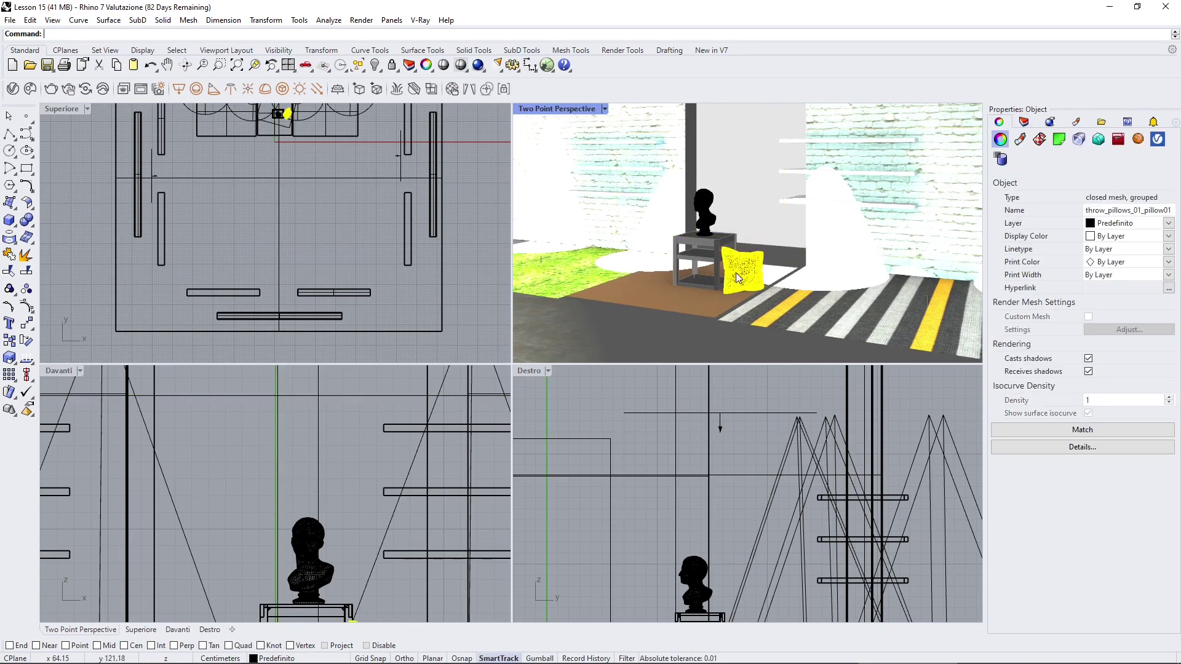
pyautogui.click(1040, 141)
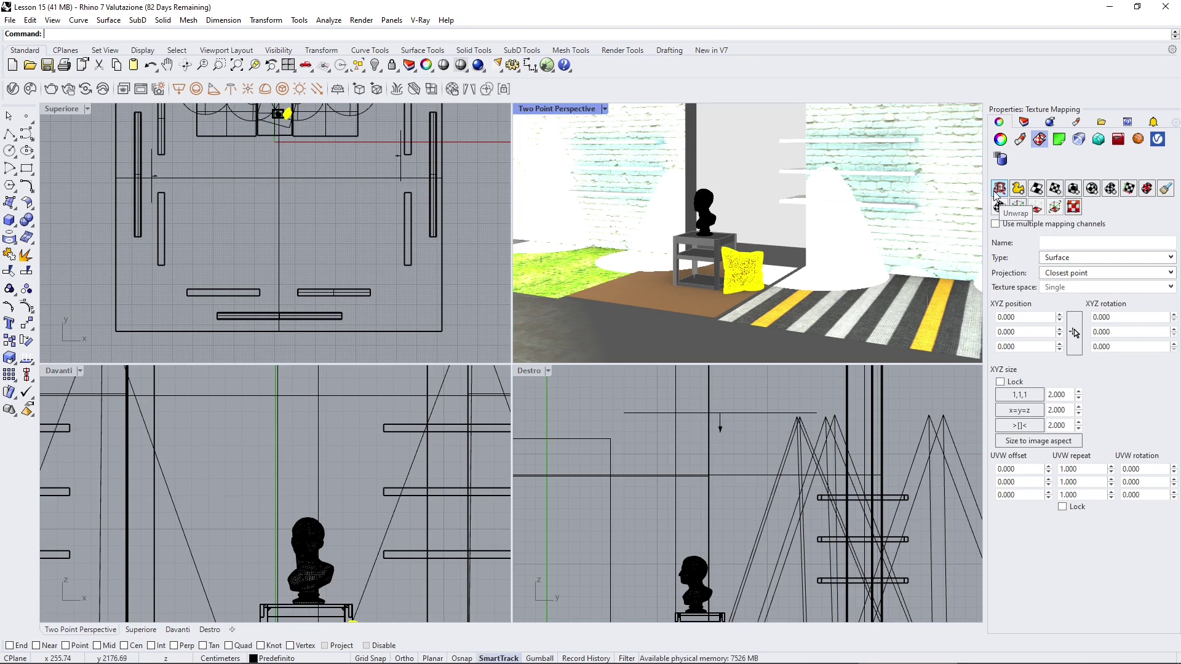
pyautogui.click(710, 199)
pyautogui.click(755, 280)
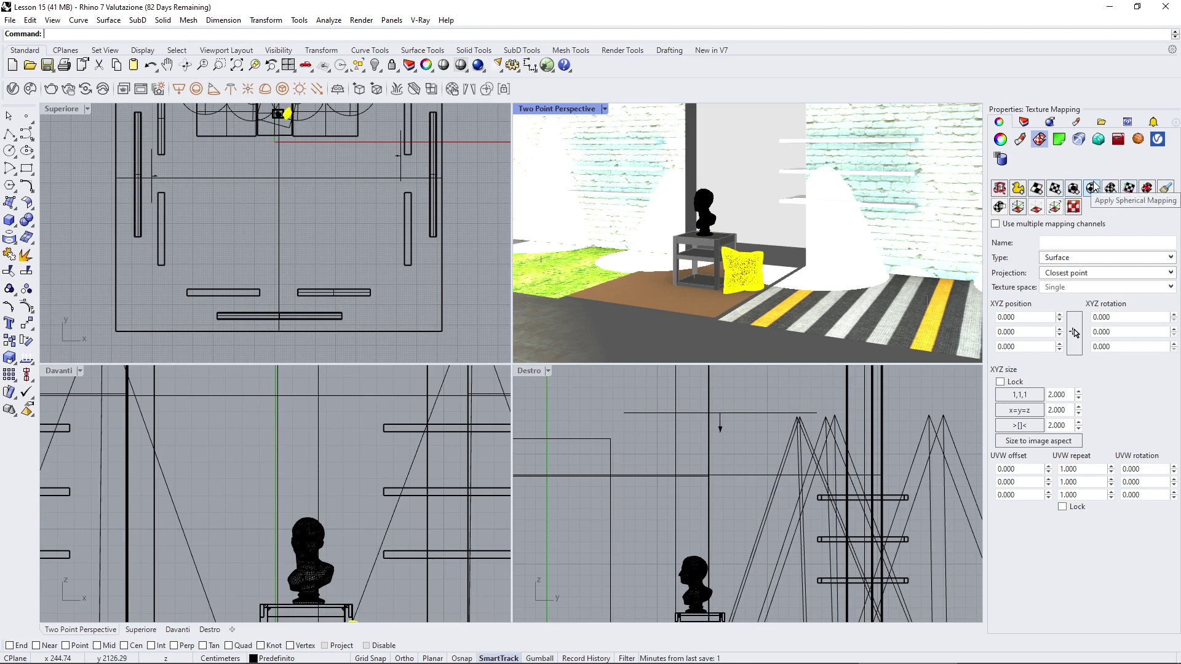
pyautogui.click(753, 182)
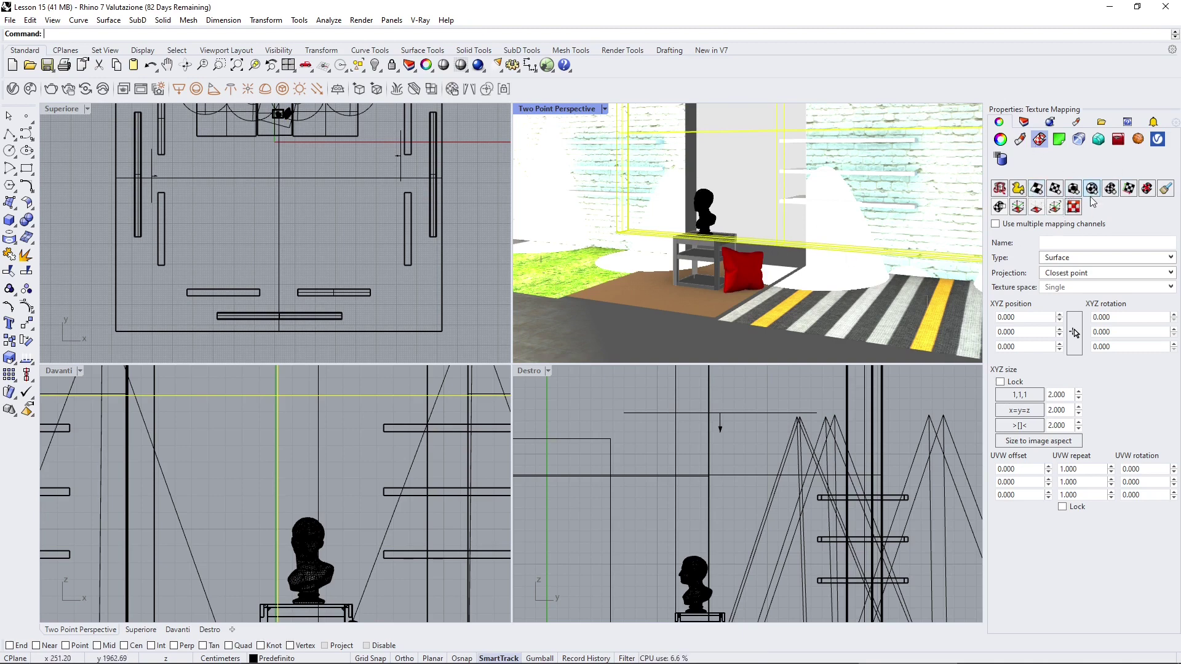
# Switch to the web browser and examine the feature overview on the armorpaint.org home page
pyautogui.hotkey('alt', 'Tab')
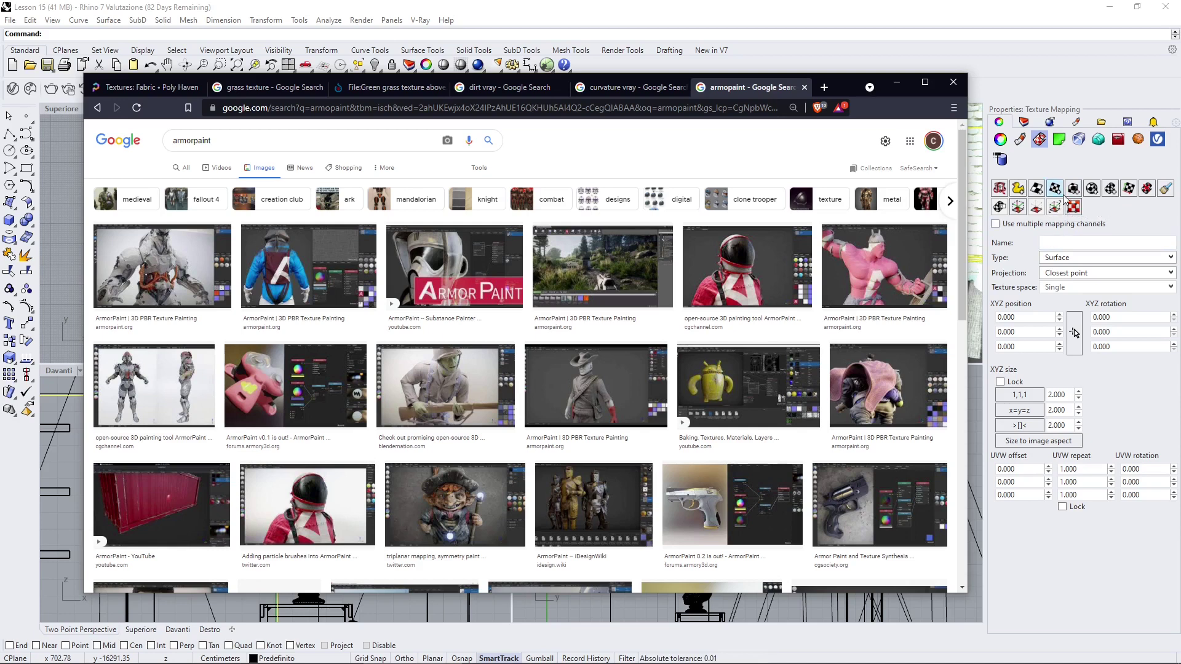
pyautogui.click(187, 168)
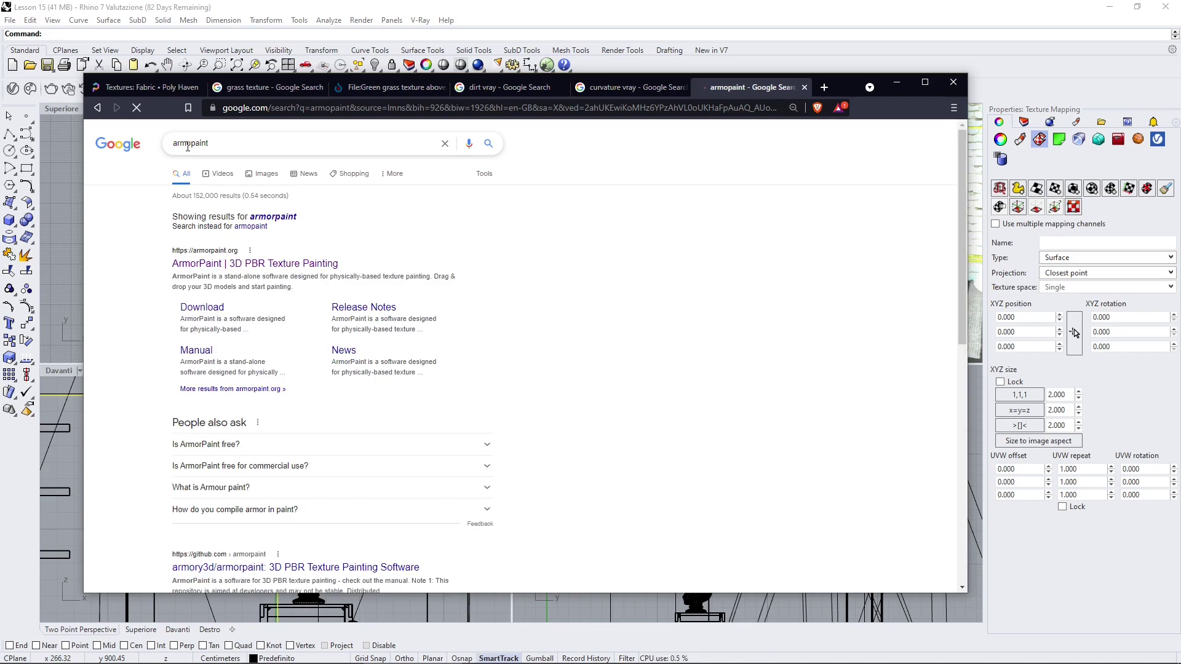
pyautogui.click(260, 264)
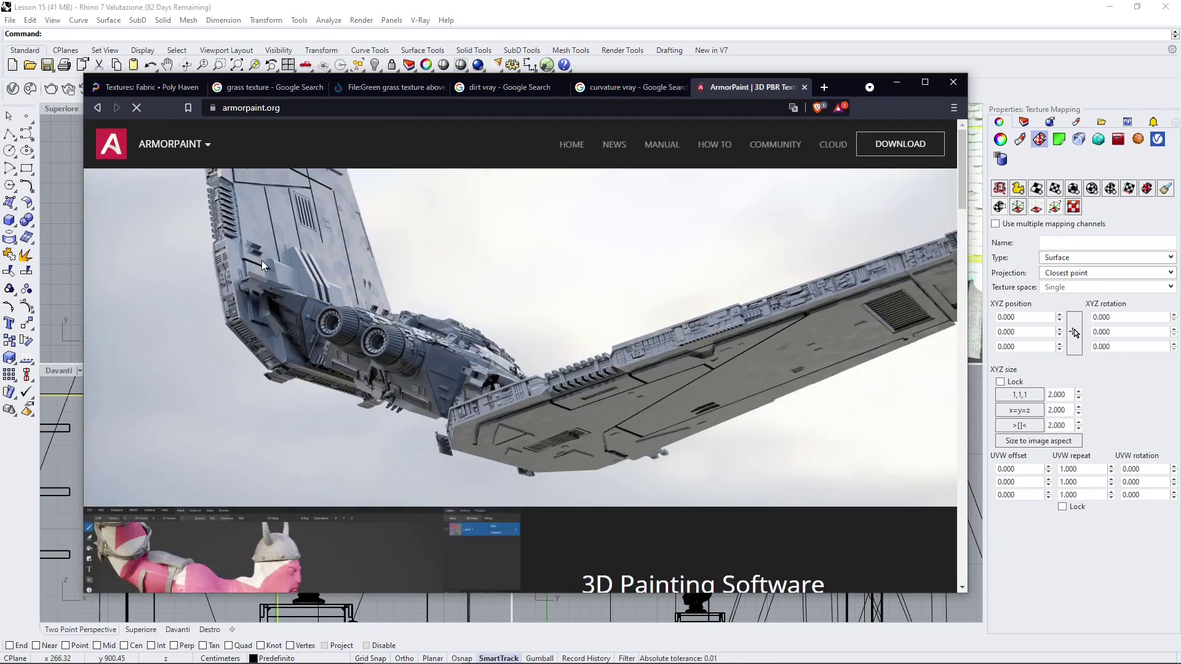
pyautogui.scroll(-7, 430, 301)
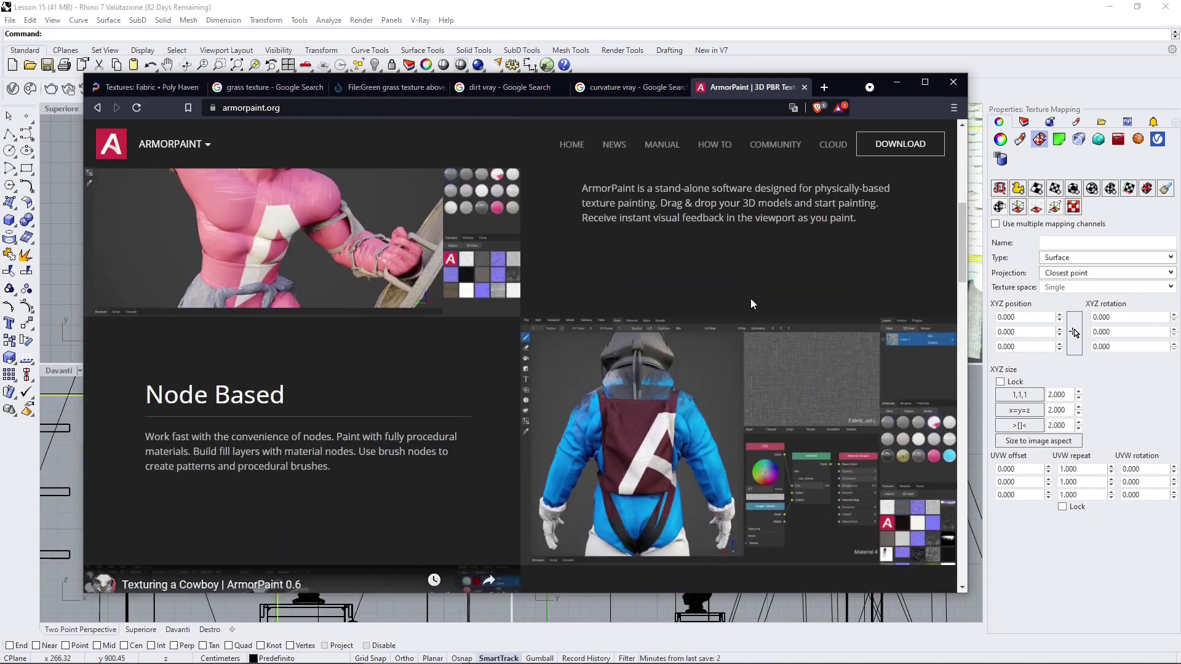
pyautogui.scroll(-8, 837, 307)
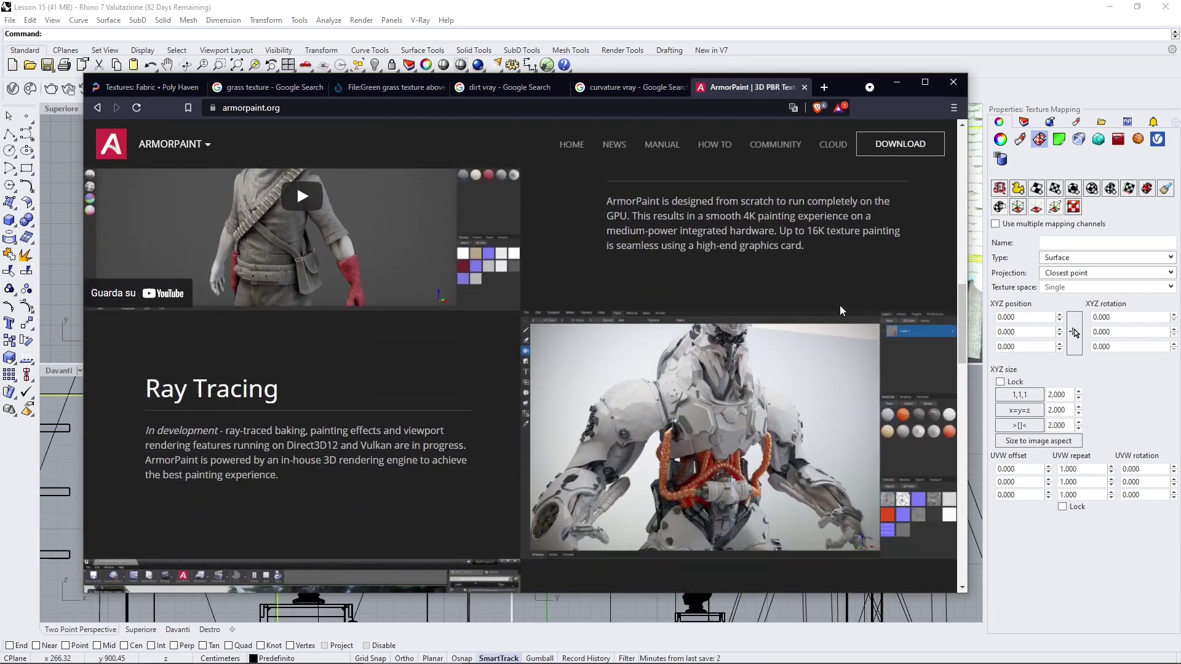
pyautogui.scroll(-9, 841, 310)
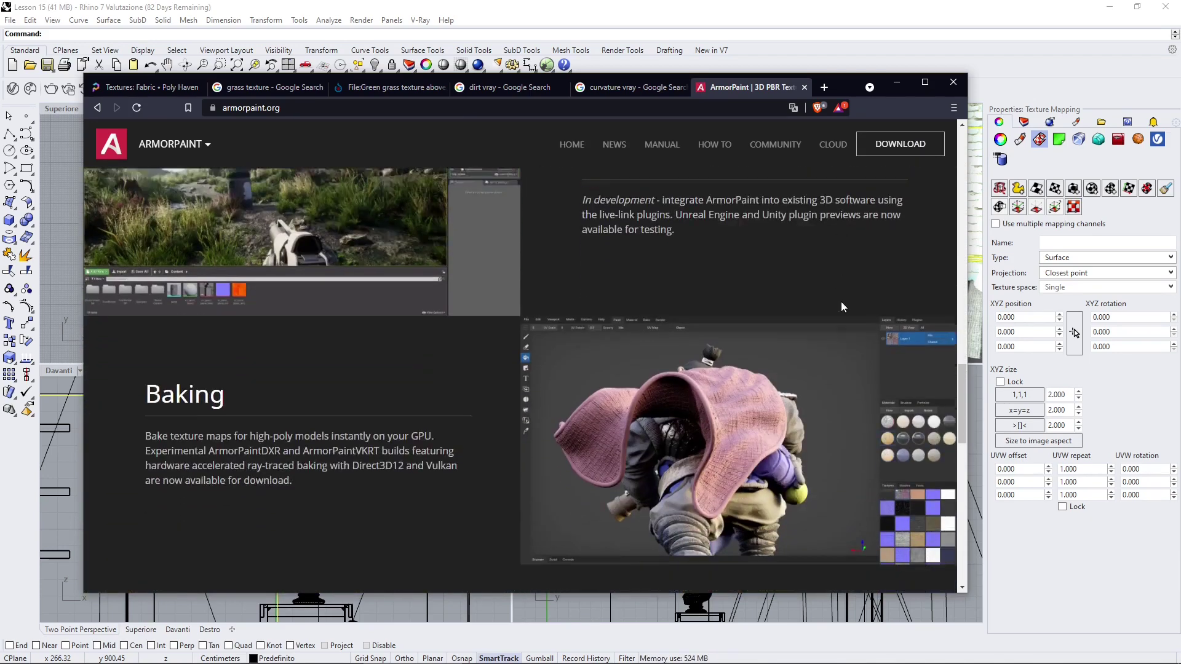
pyautogui.scroll(-9, 842, 306)
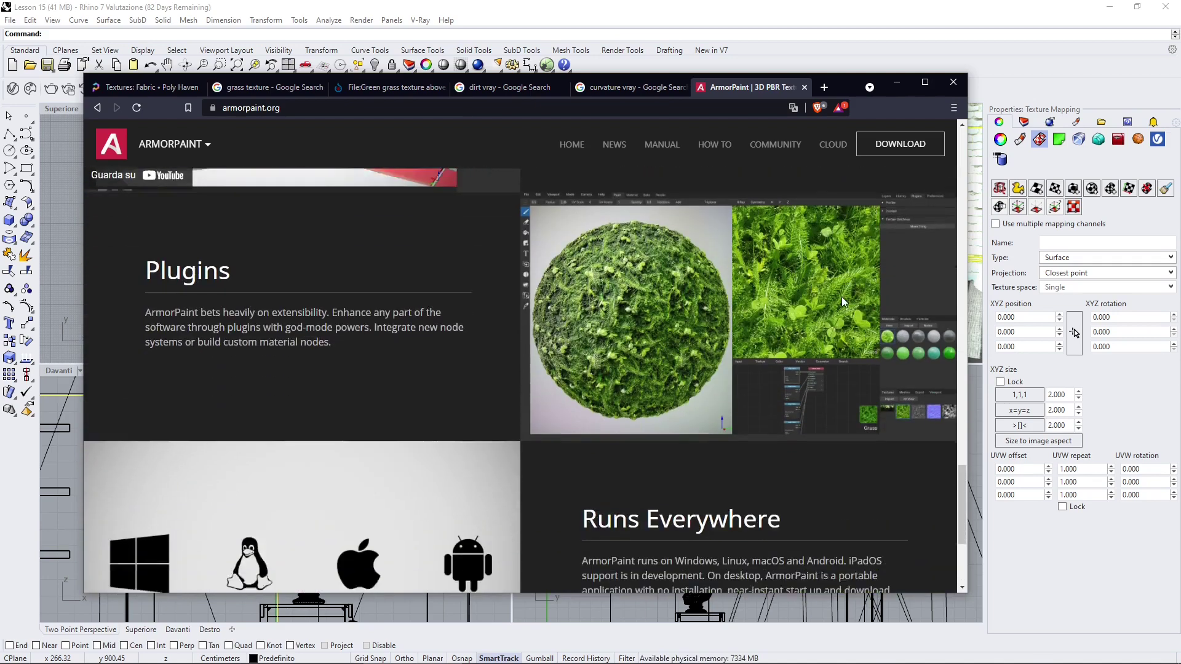
pyautogui.scroll(-5, 842, 302)
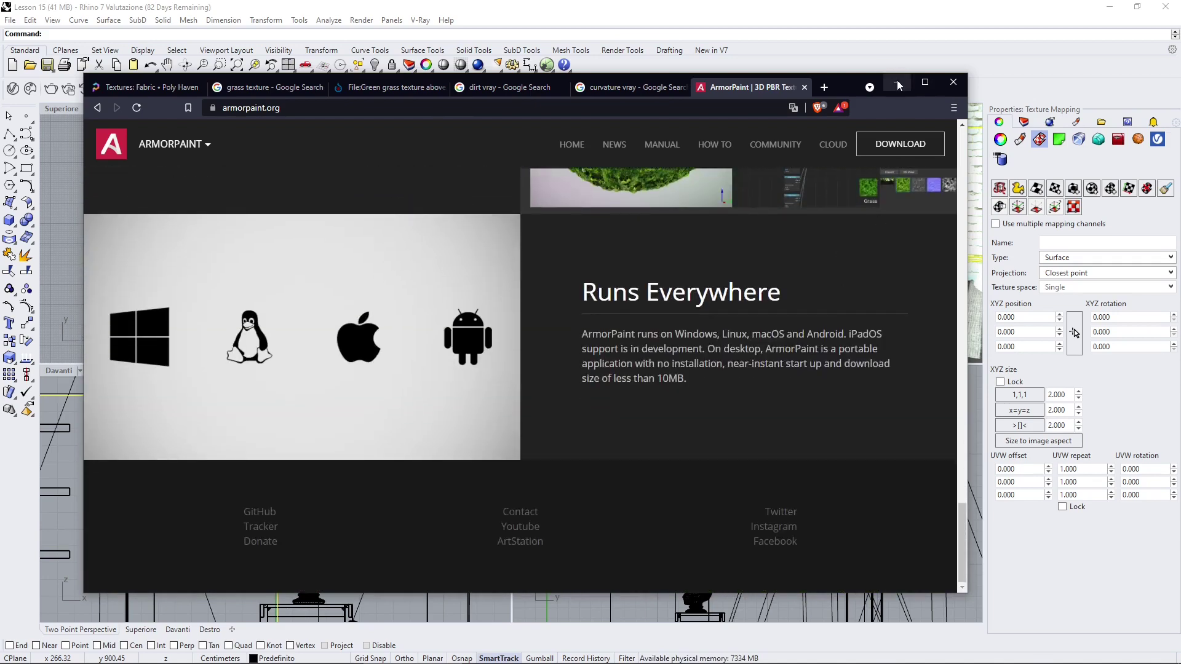
pyautogui.click(898, 82)
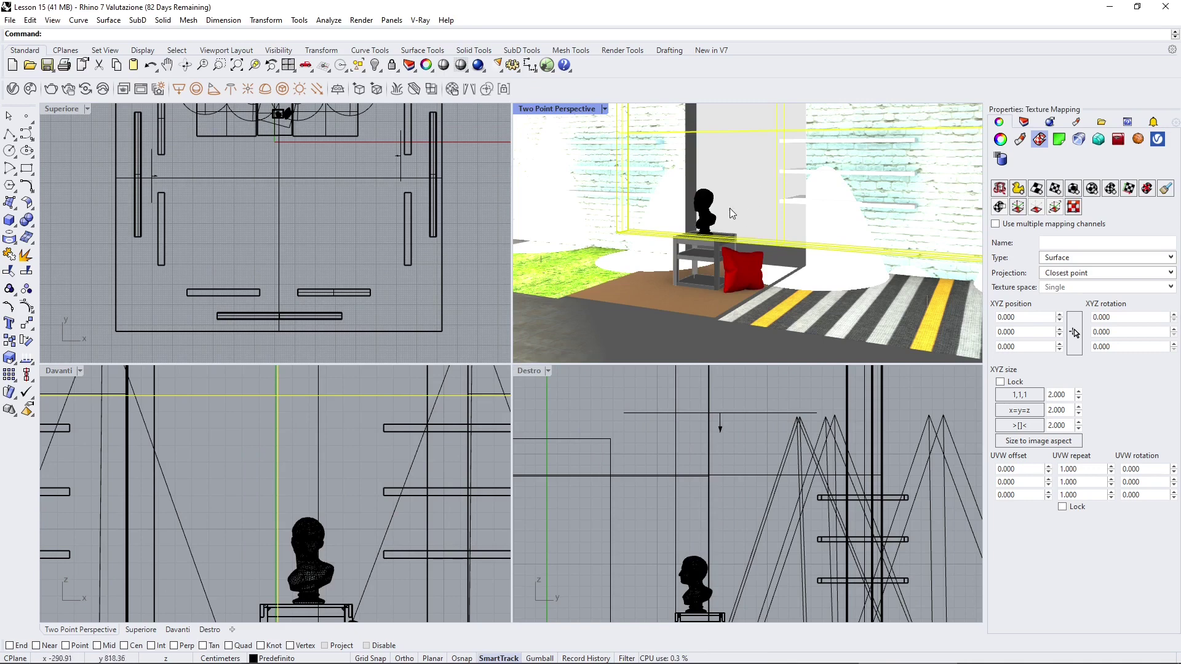
# Select the bust on the side table and bring up the materials in the V-Ray Asset Editor
pyautogui.click(703, 214)
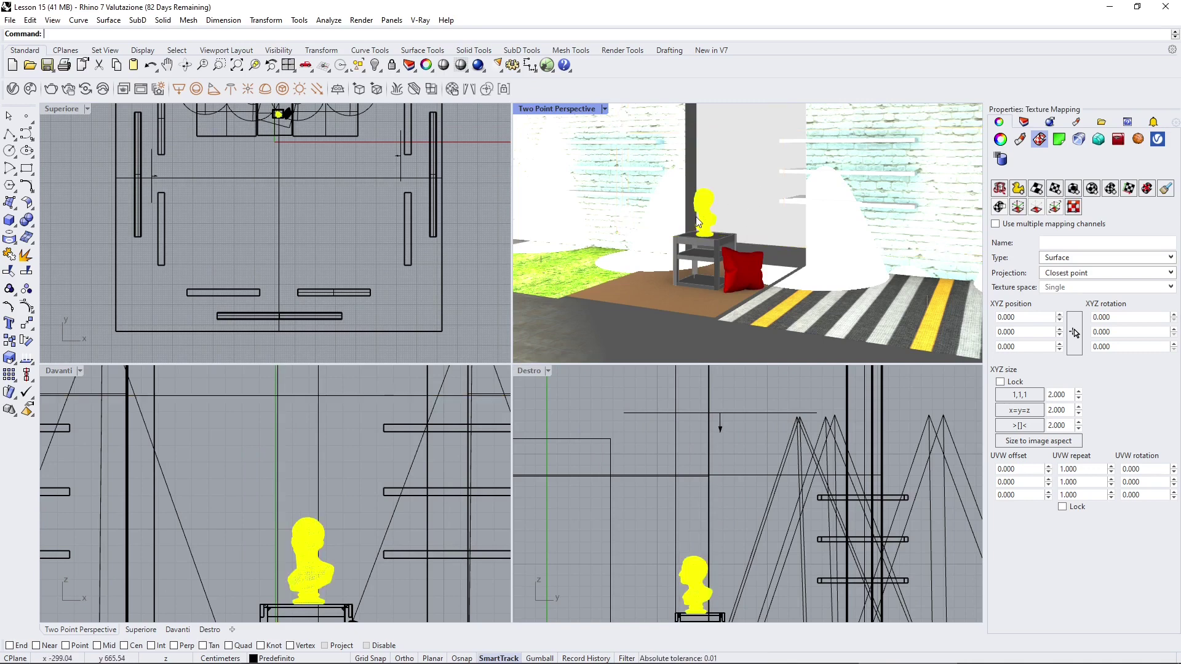
pyautogui.scroll(10, 696, 217)
pyautogui.moveTo(699, 219)
pyautogui.mouseDown(button='right')
pyautogui.moveTo(708, 232)
pyautogui.moveTo(711, 222)
pyautogui.mouseUp(button='right')
pyautogui.scroll(3, 711, 222)
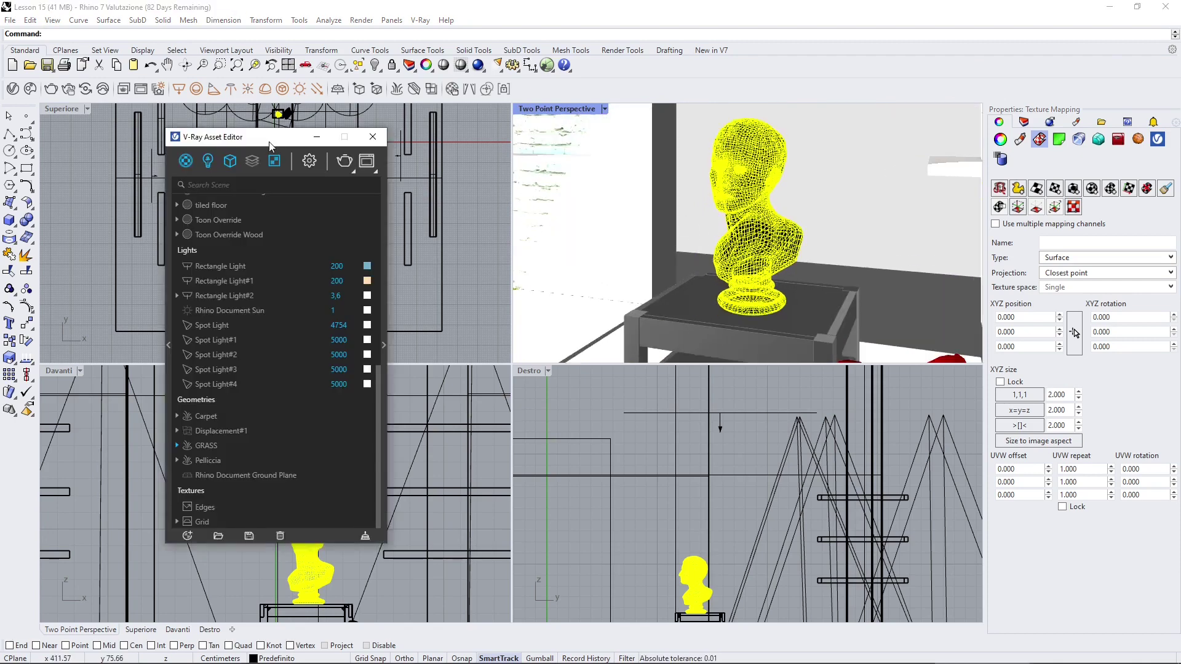
pyautogui.moveTo(271, 145); pyautogui.dragTo(256, 144)
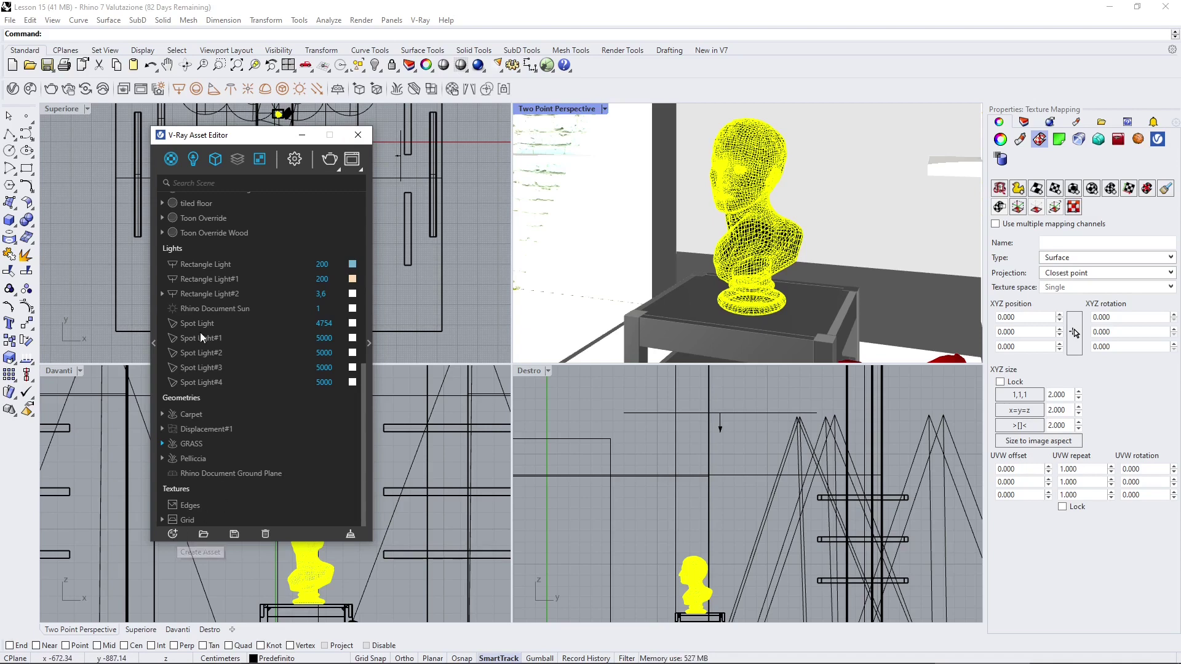
pyautogui.scroll(10, 198, 289)
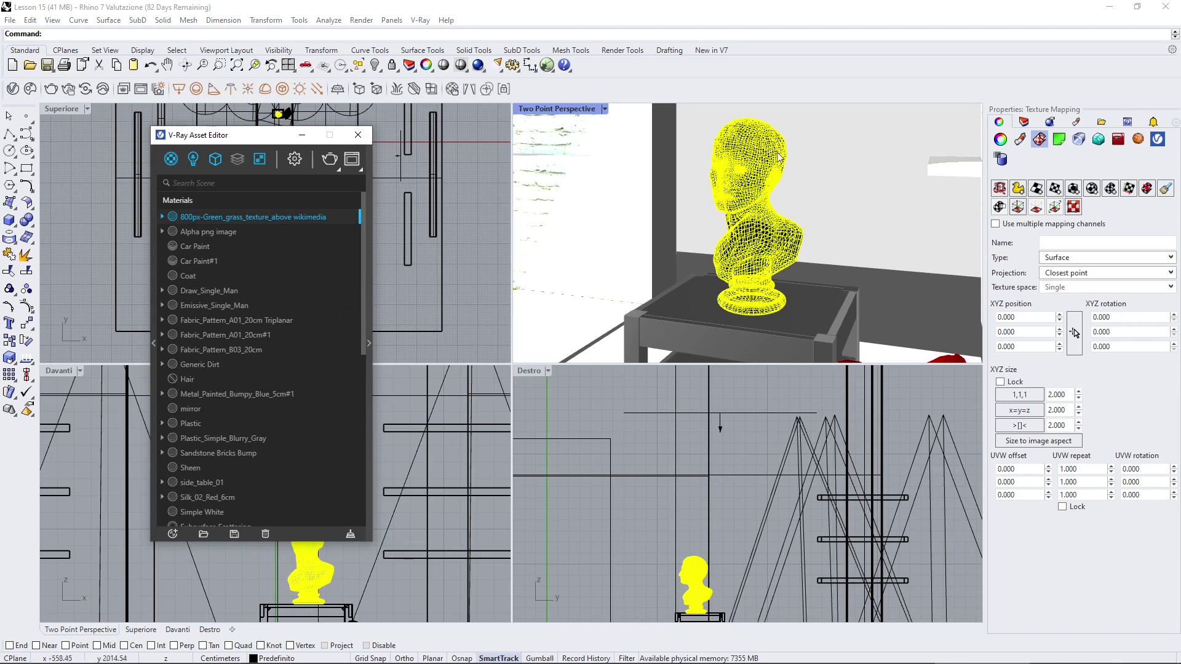
pyautogui.moveTo(289, 134); pyautogui.dragTo(399, 136)
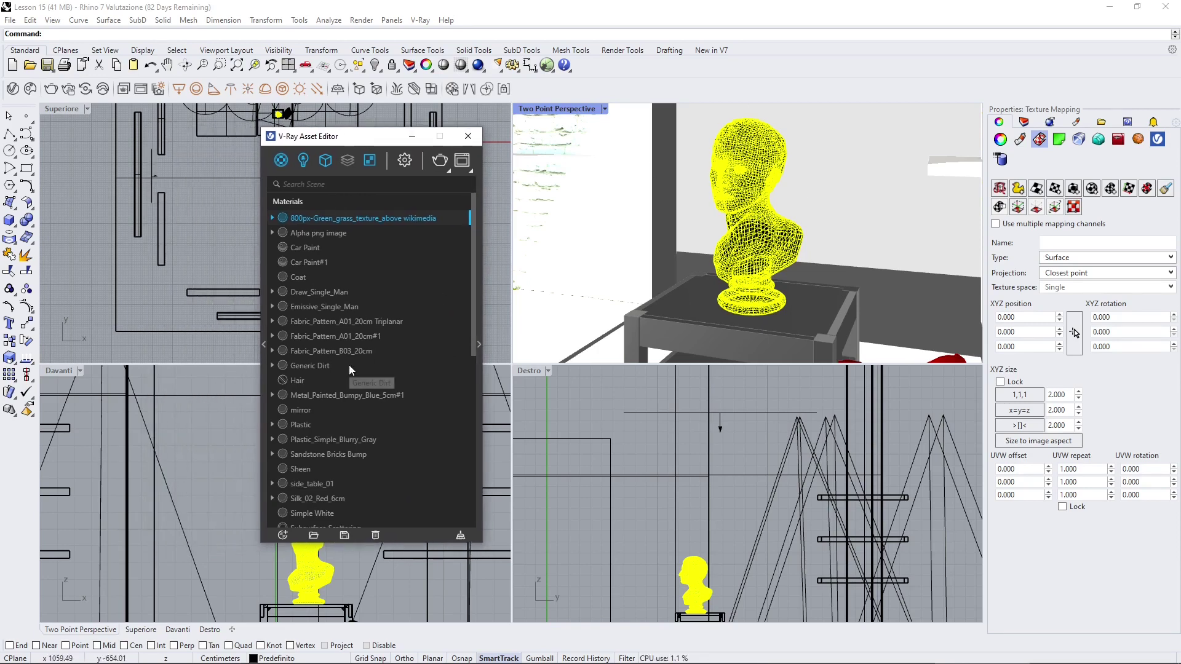
# Apply the Fabric_Pattern_B03_20cm material to the bust and clear the selection
pyautogui.click(323, 351)
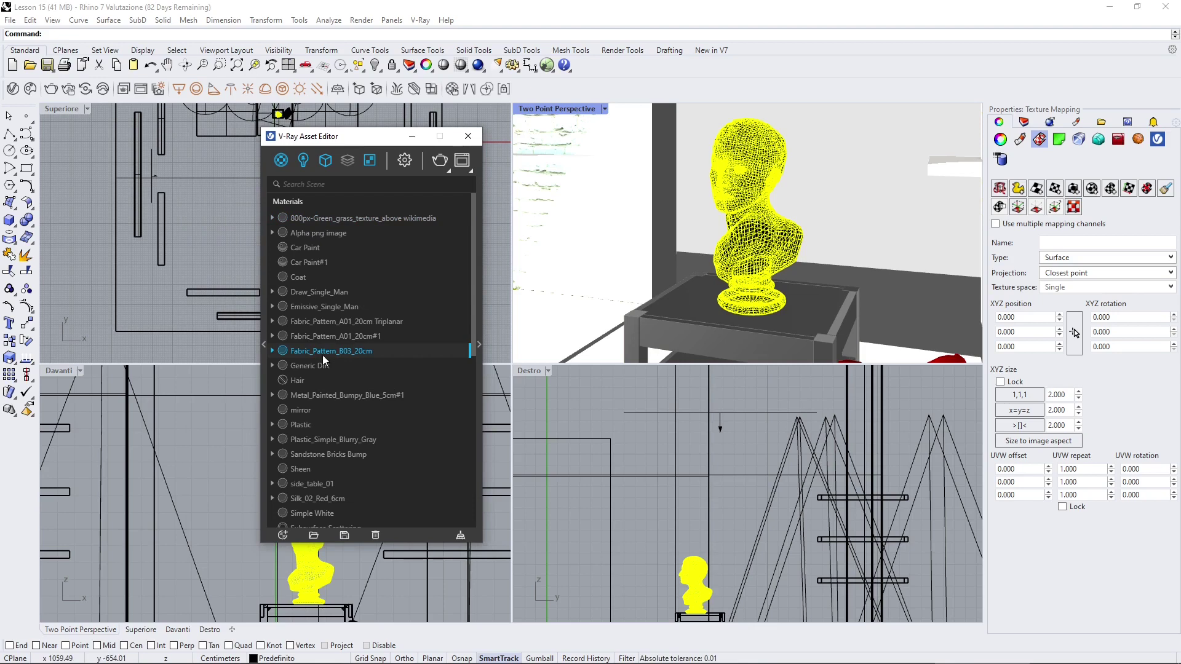
pyautogui.click(479, 345)
pyautogui.moveTo(474, 137); pyautogui.dragTo(301, 135)
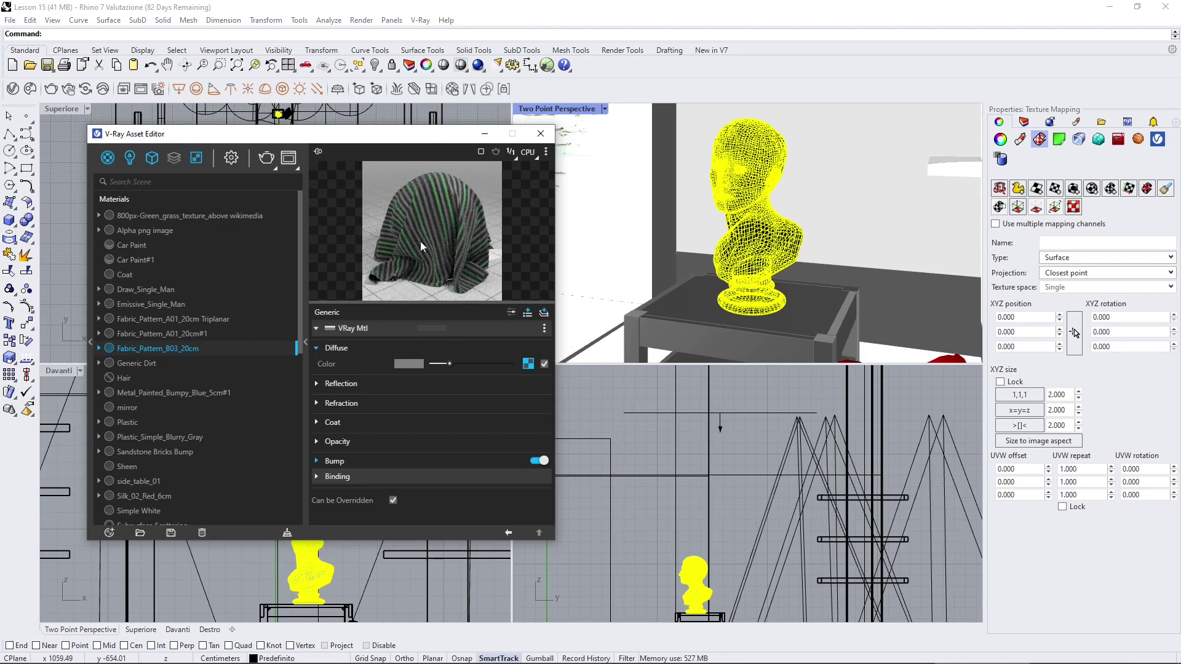
pyautogui.rightClick(177, 352)
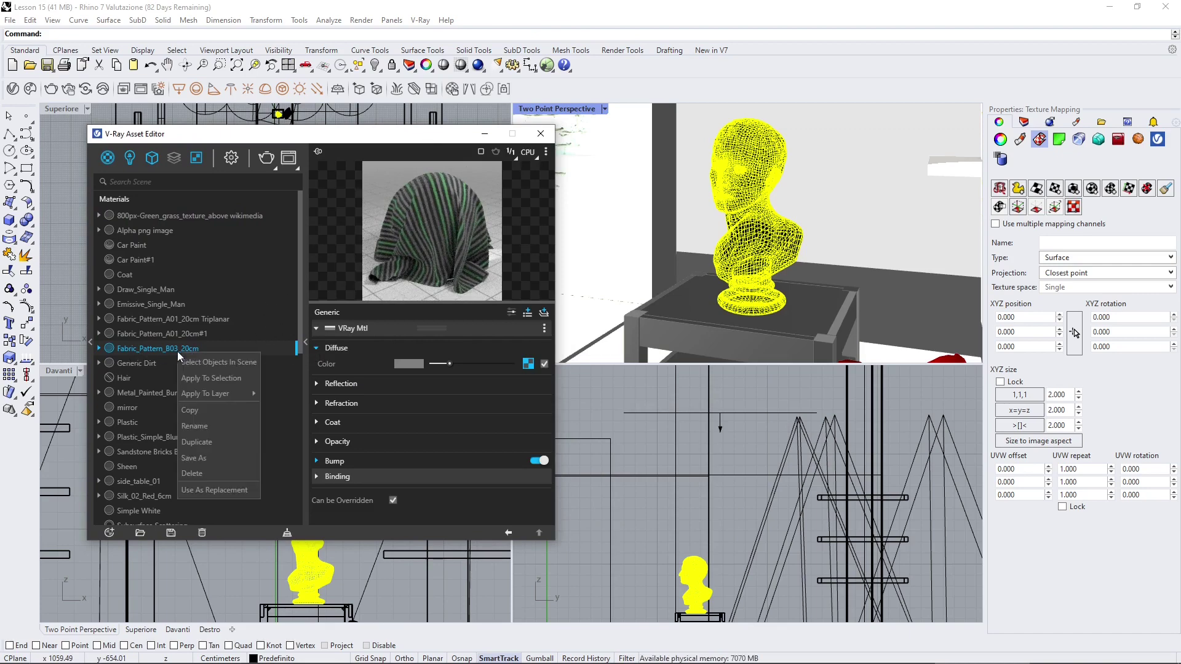
pyautogui.click(206, 374)
pyautogui.click(804, 169)
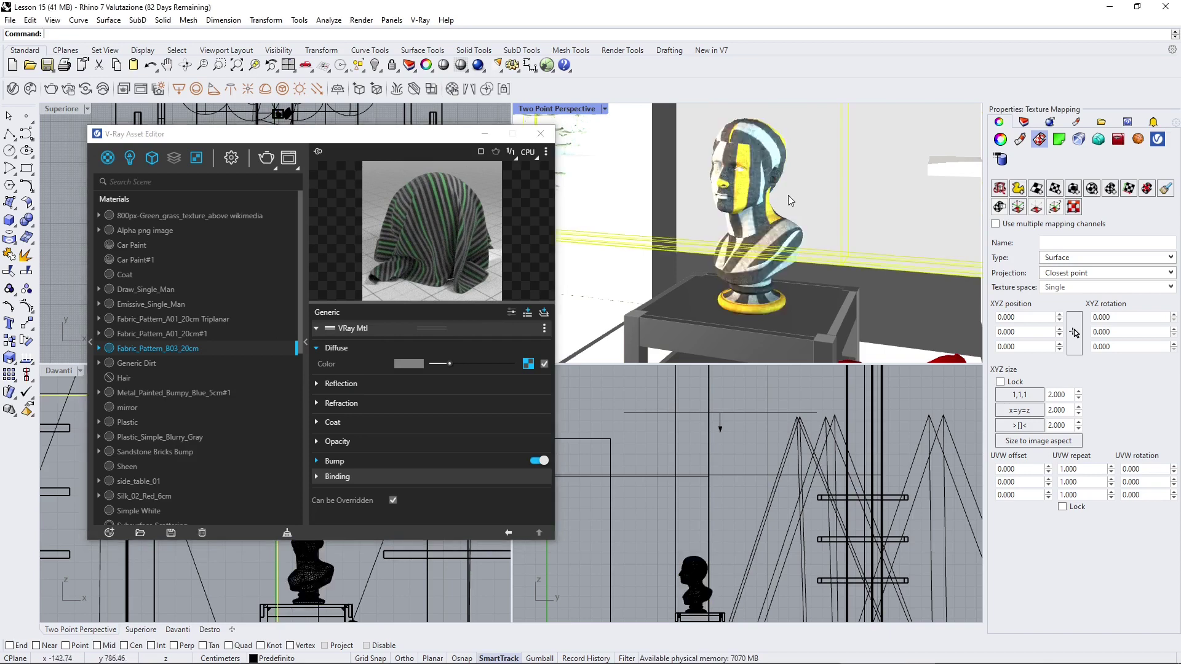
# Examine how the fabric pattern falls across the bust's face, neck and shoulders
pyautogui.scroll(3, 747, 203)
pyautogui.moveTo(733, 222)
pyautogui.mouseDown(button='right')
pyautogui.moveTo(752, 215)
pyautogui.moveTo(740, 229)
pyautogui.mouseUp(button='right')
pyautogui.click(772, 196)
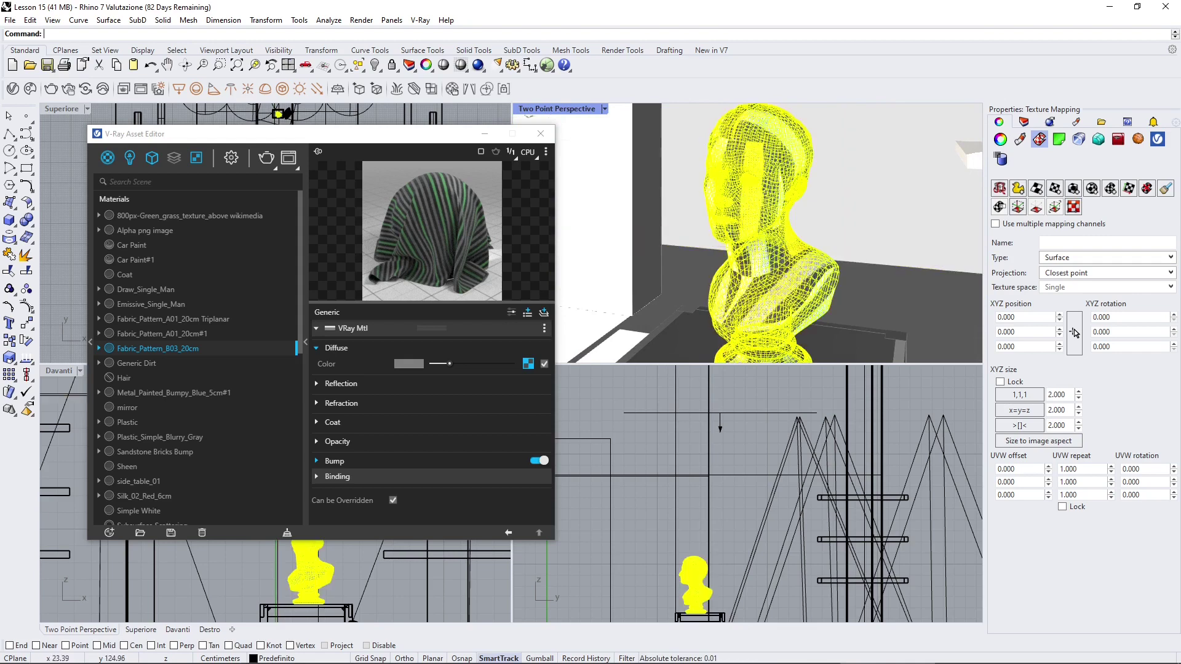
pyautogui.click(817, 229)
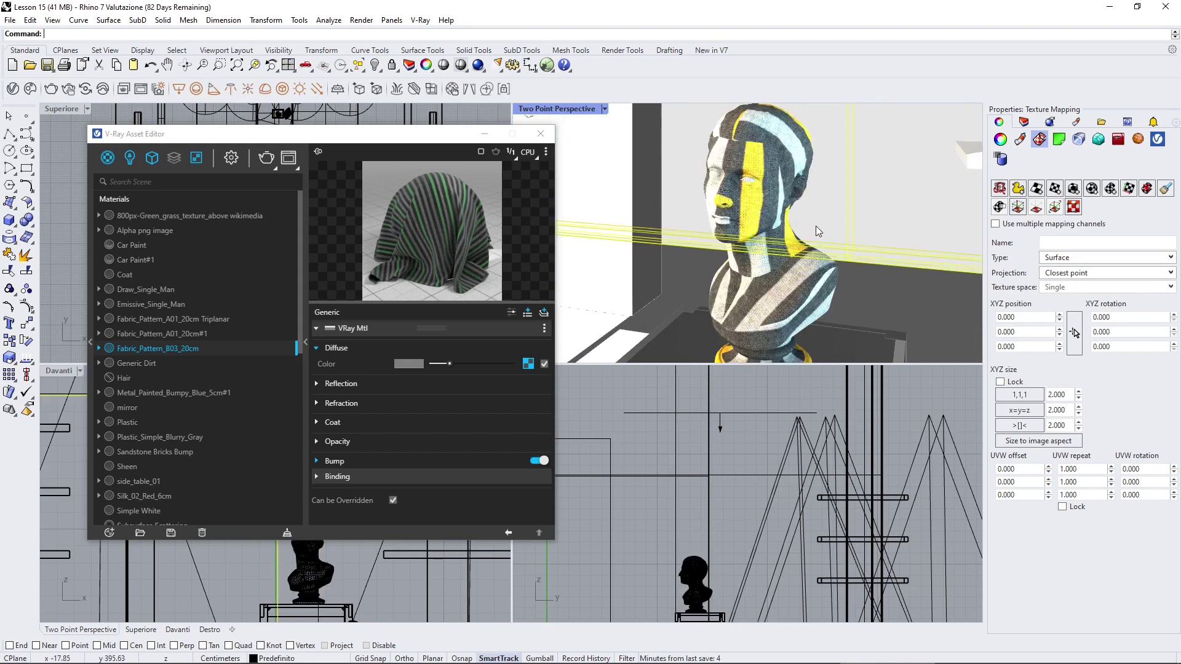
pyautogui.click(782, 190)
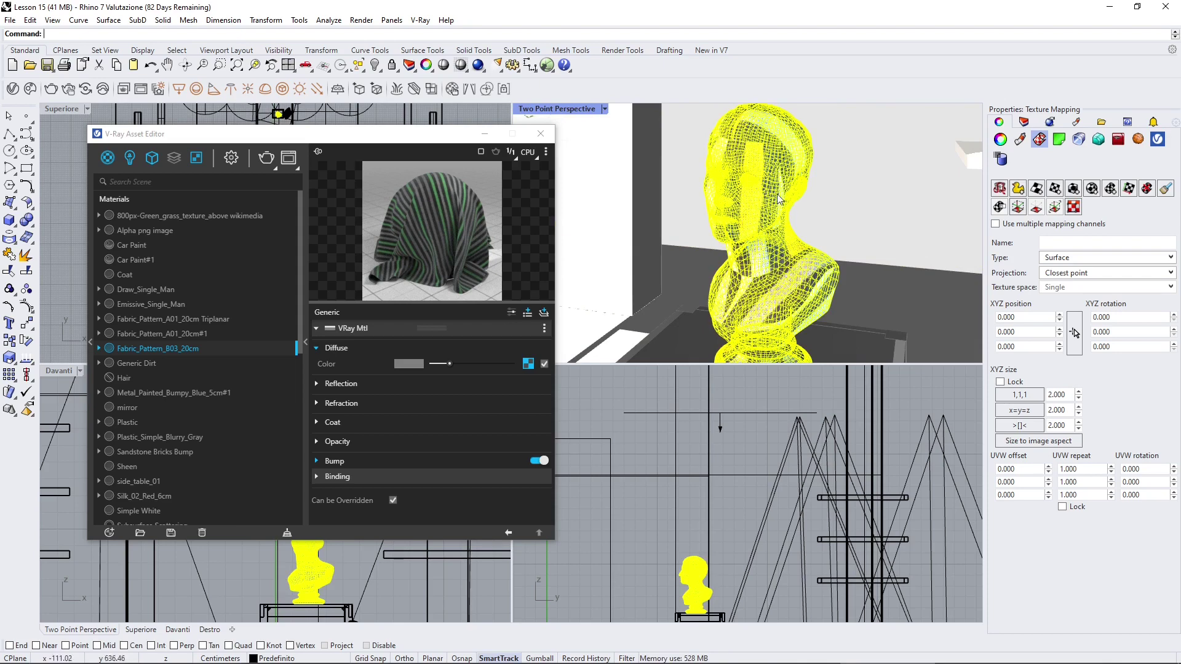
pyautogui.click(826, 219)
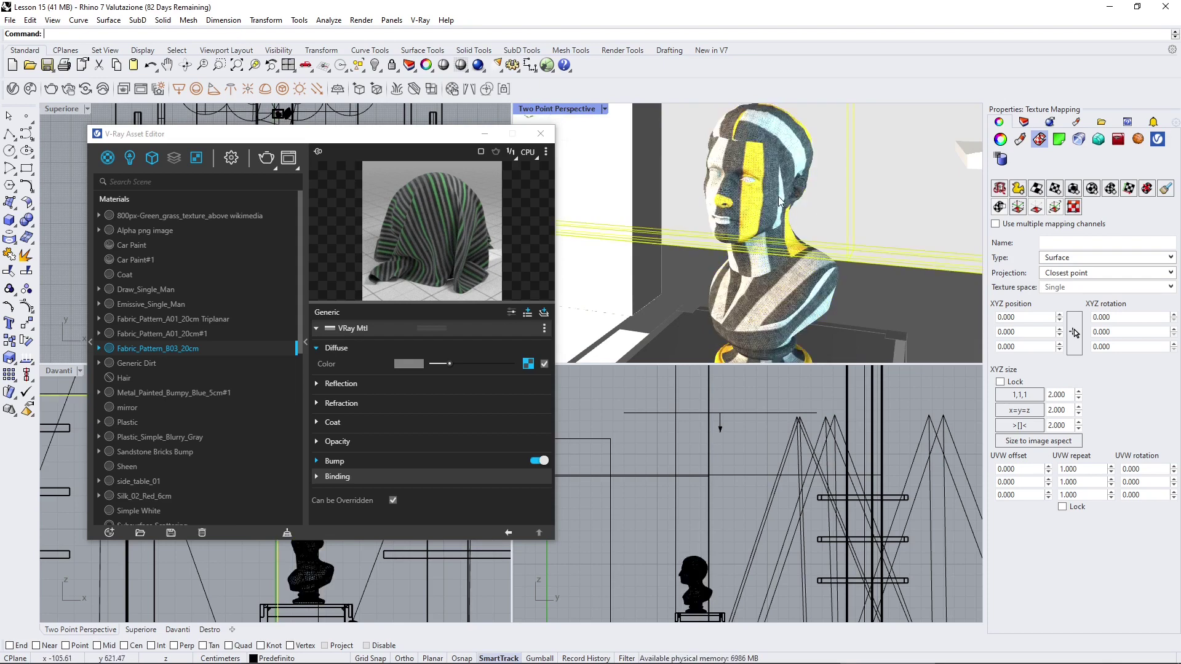
pyautogui.click(777, 293)
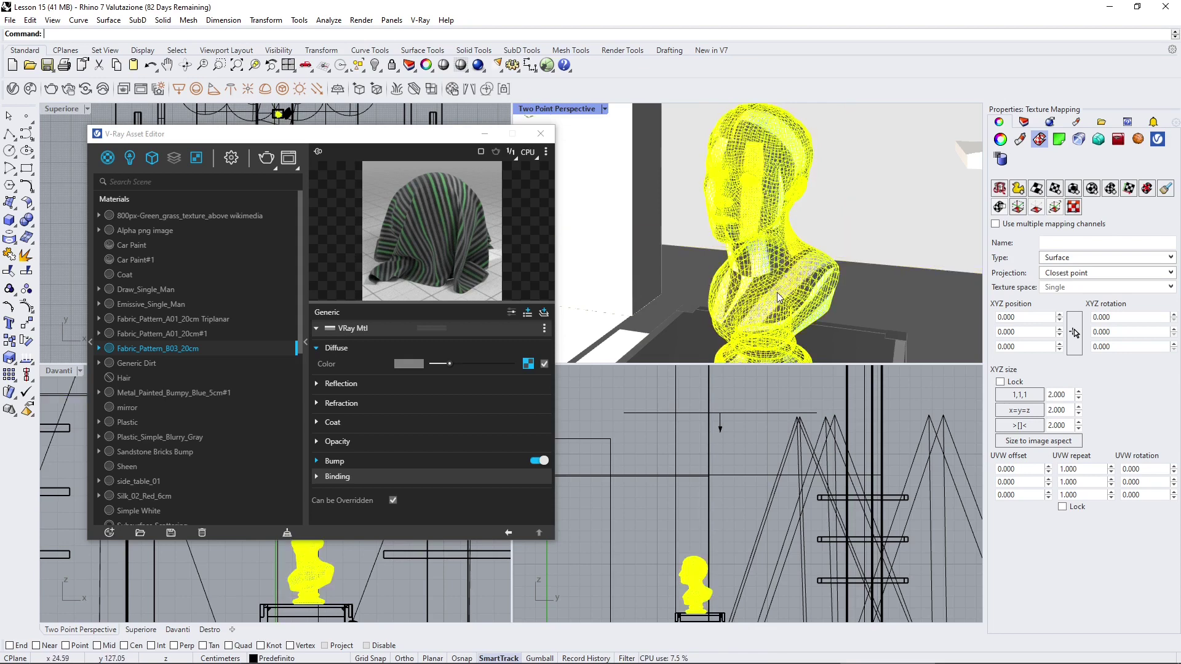
pyautogui.press('Escape')
# Reselect the bust and create a Tri-Planar texture in the V-Ray Asset Editor
pyautogui.click(743, 167)
pyautogui.click(113, 533)
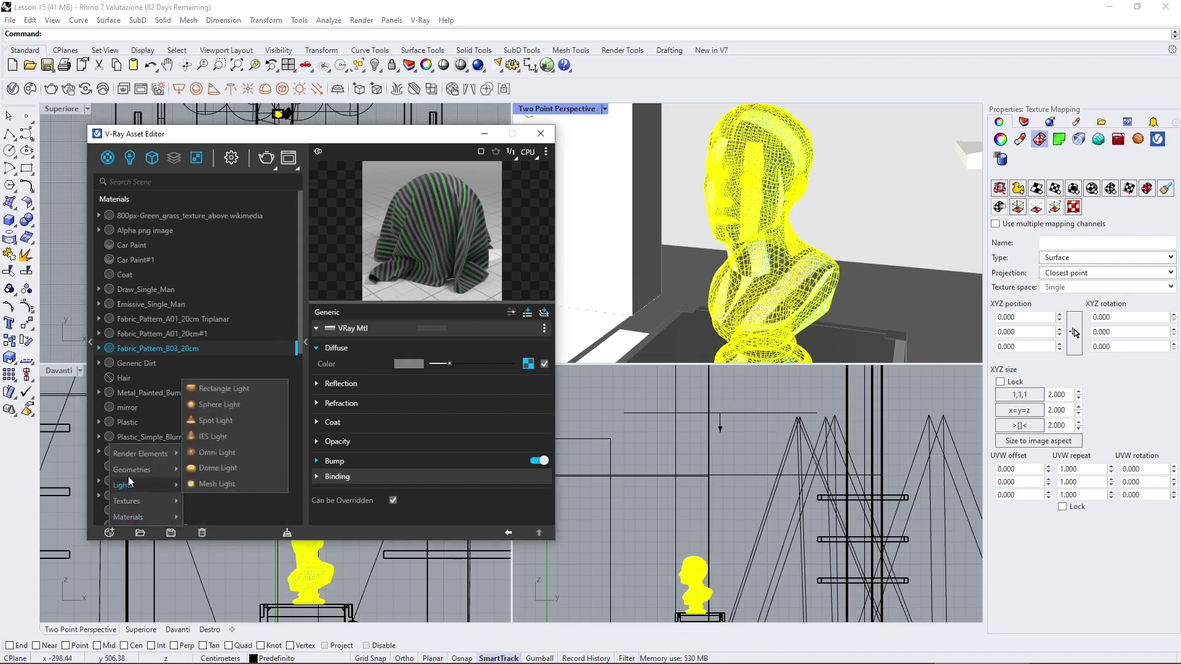
pyautogui.moveTo(139, 500)
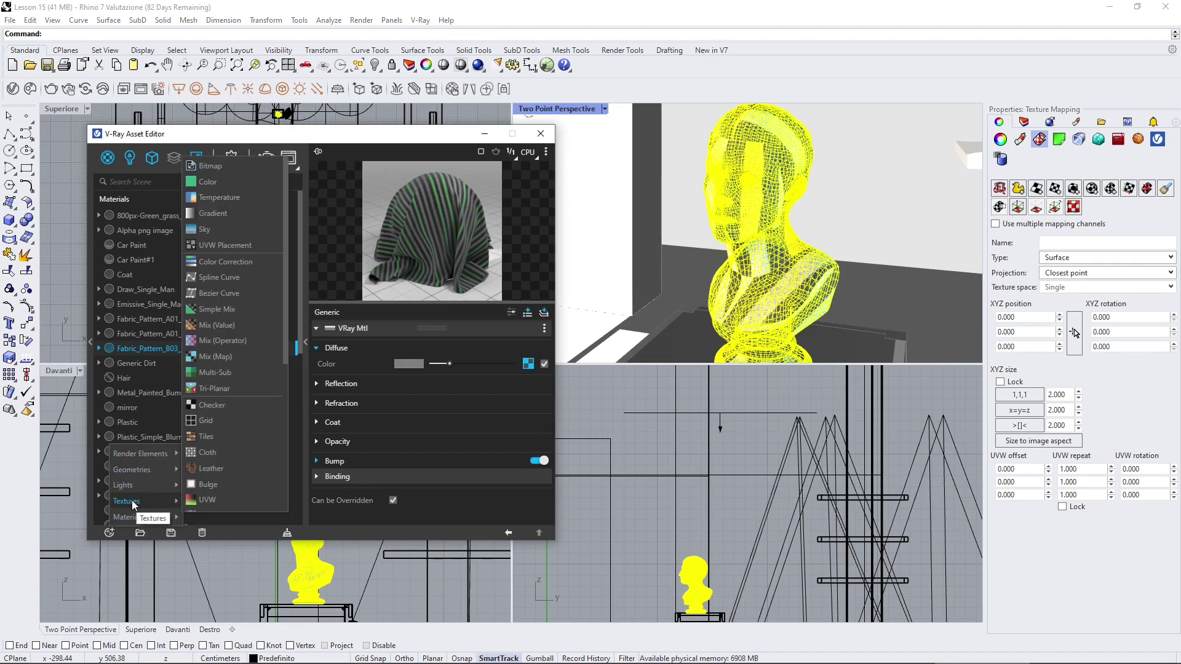
pyautogui.scroll(-2, 218, 402)
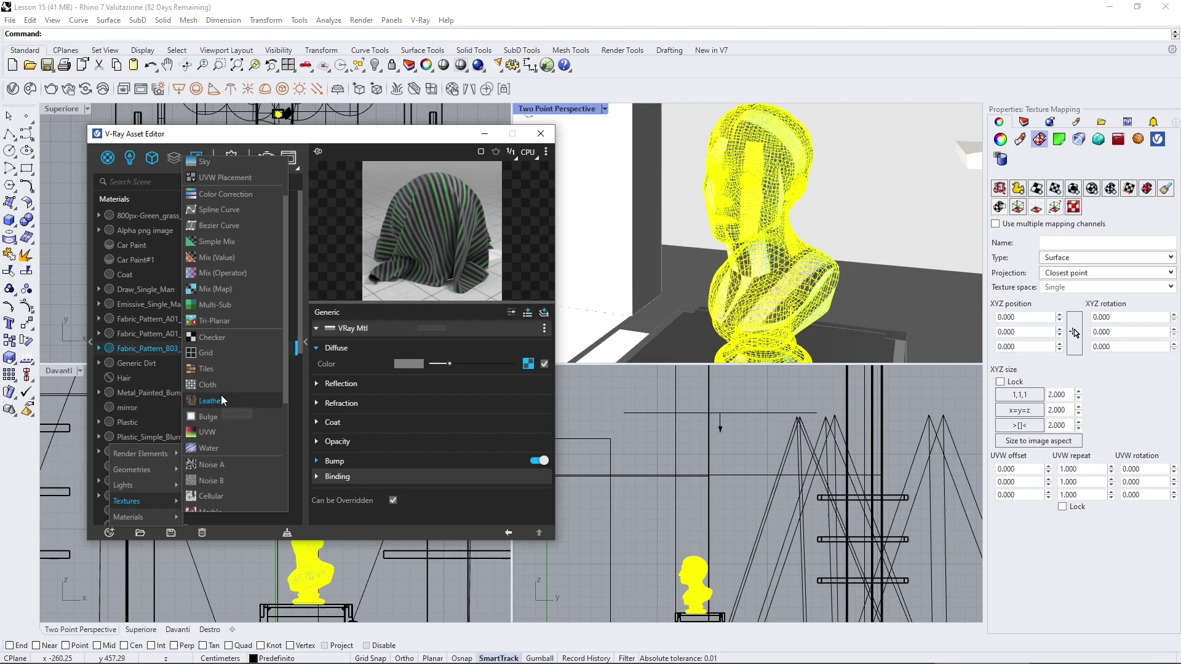
pyautogui.click(214, 320)
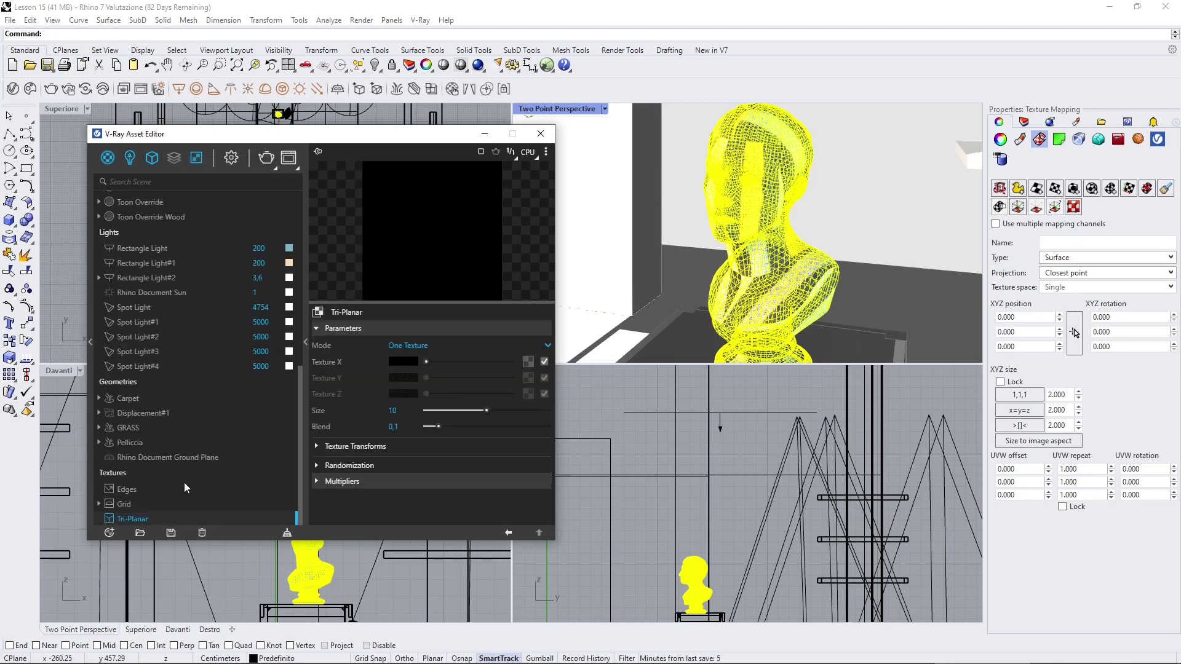
pyautogui.rightClick(132, 519)
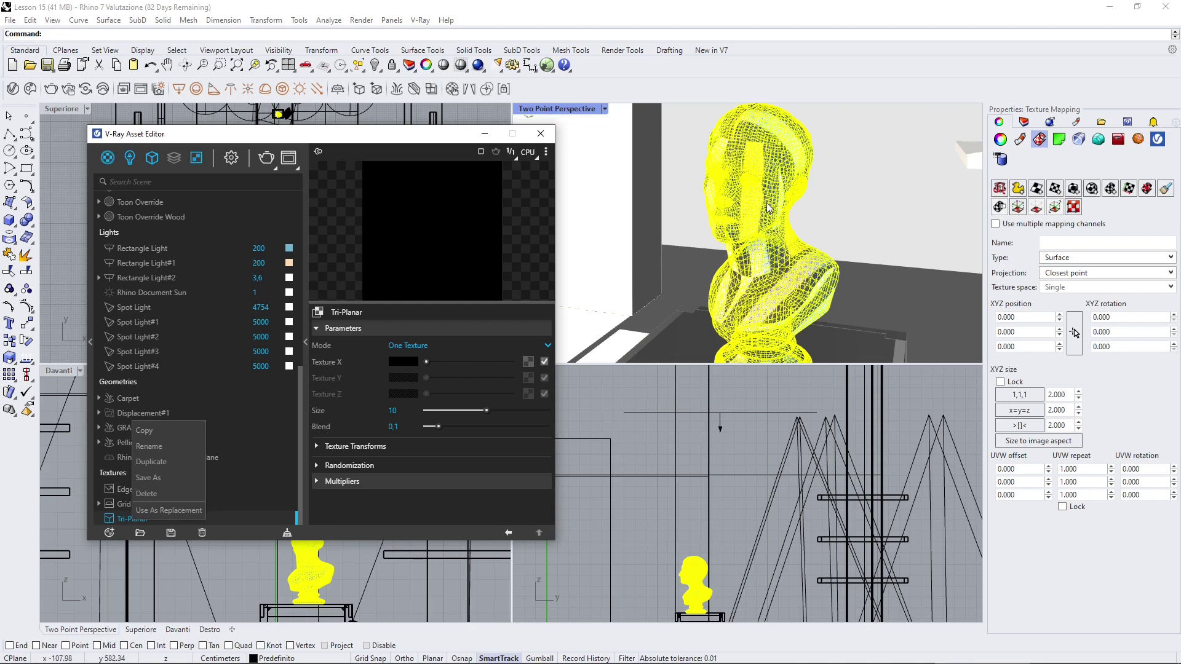
pyautogui.click(118, 518)
# Create a Generic material named Triplanar and apply it to the selected bust
pyautogui.scroll(2, 193, 380)
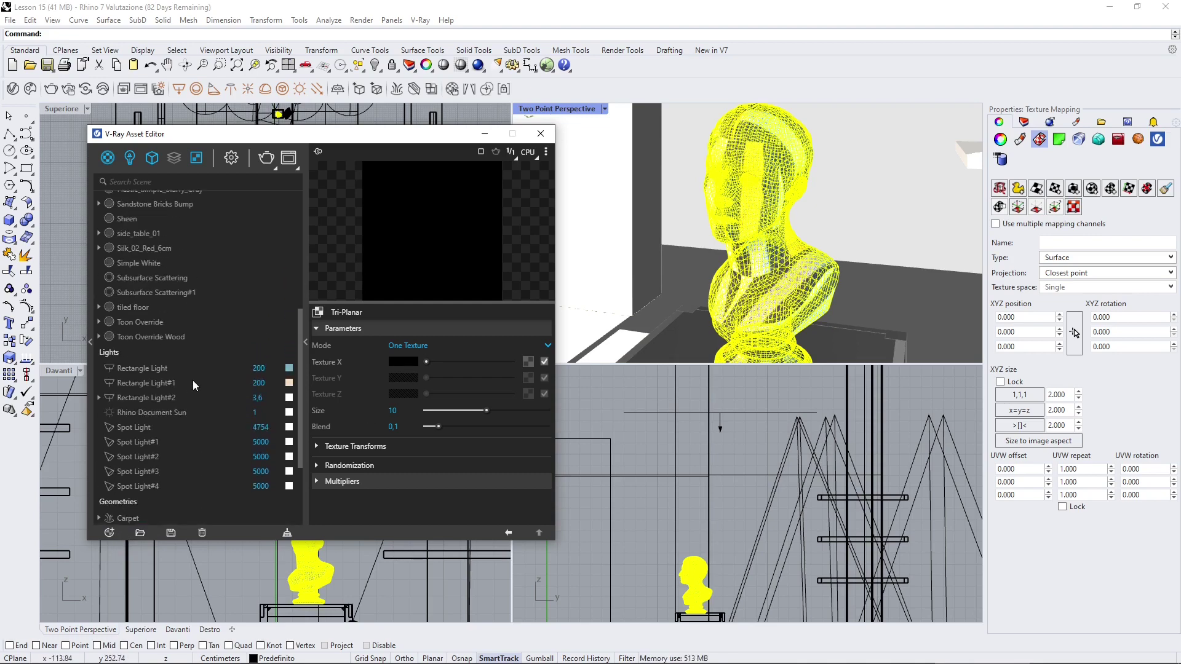
pyautogui.scroll(-2, 194, 380)
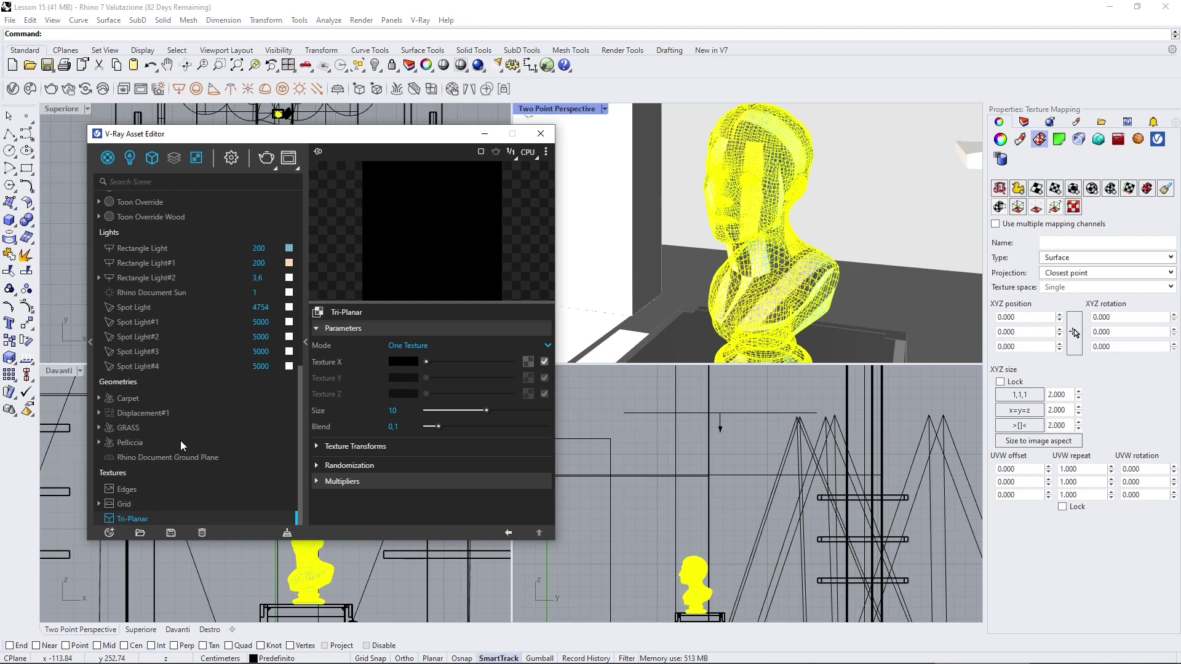
pyautogui.click(109, 534)
pyautogui.moveTo(142, 517)
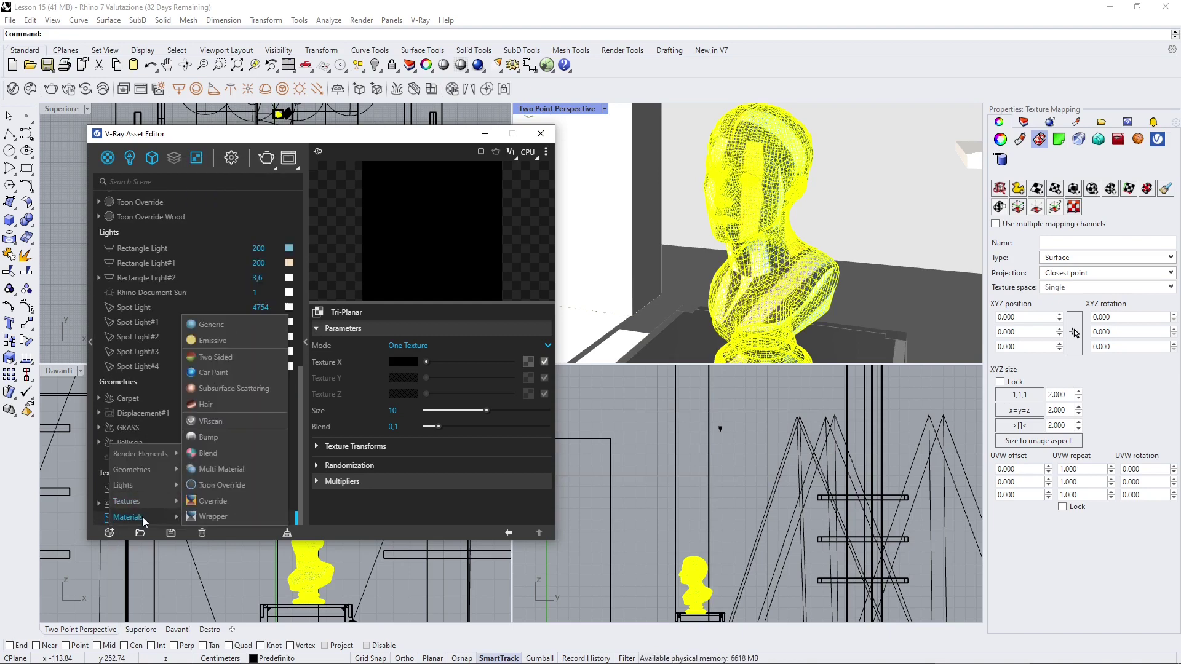
pyautogui.click(214, 330)
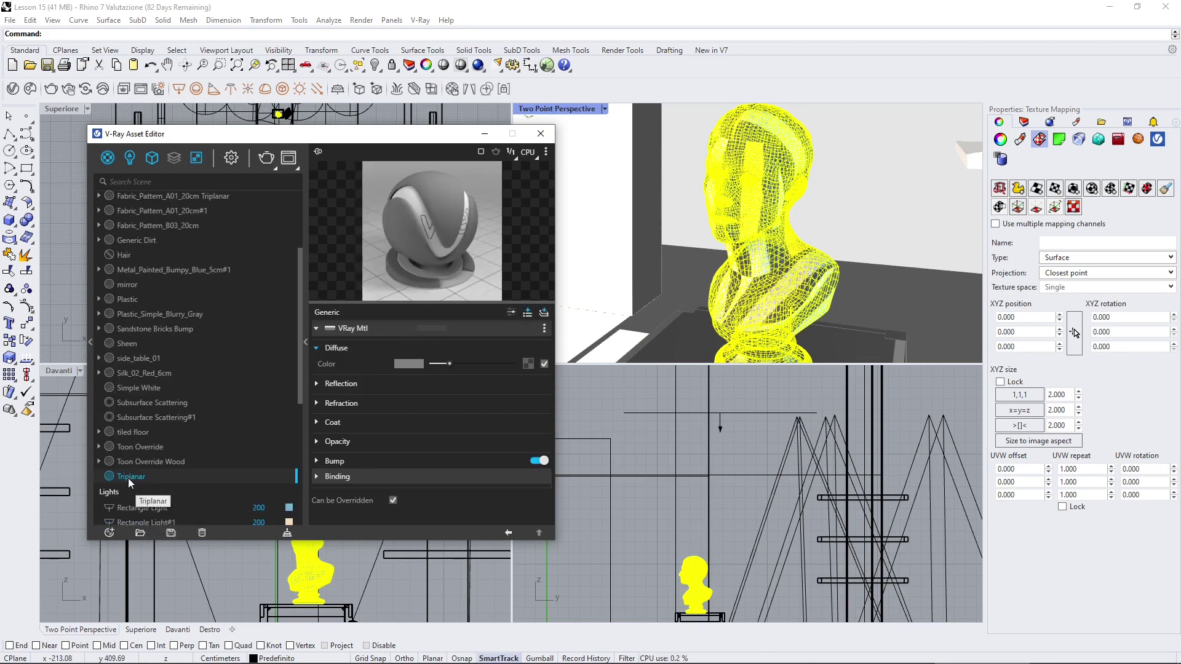
pyautogui.rightClick(132, 476)
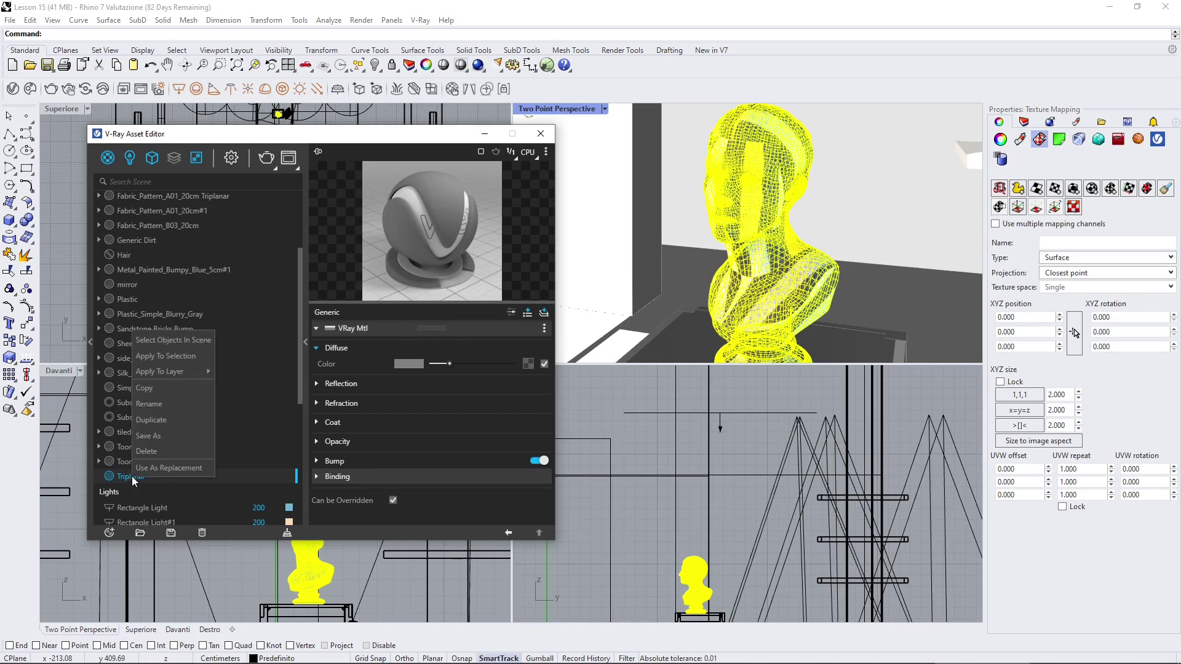
pyautogui.click(170, 359)
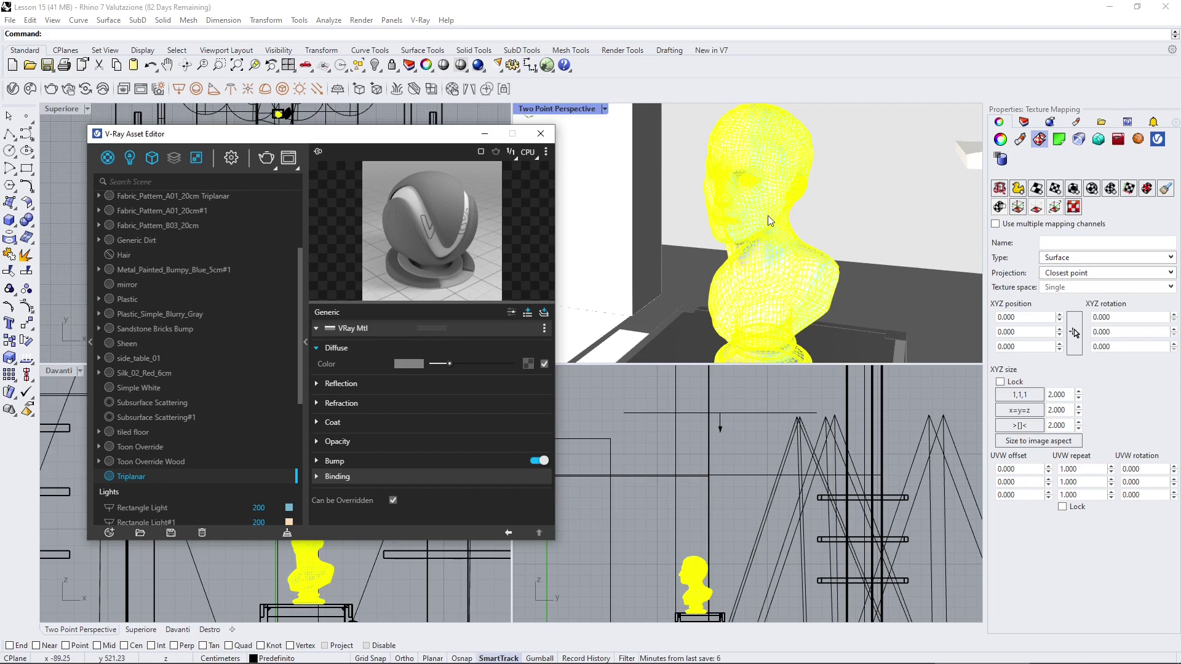
# Darken the Triplanar material's diffuse color slightly, then paste the Tri-Planar texture into its diffuse slot as an instance and open it
pyautogui.click(441, 364)
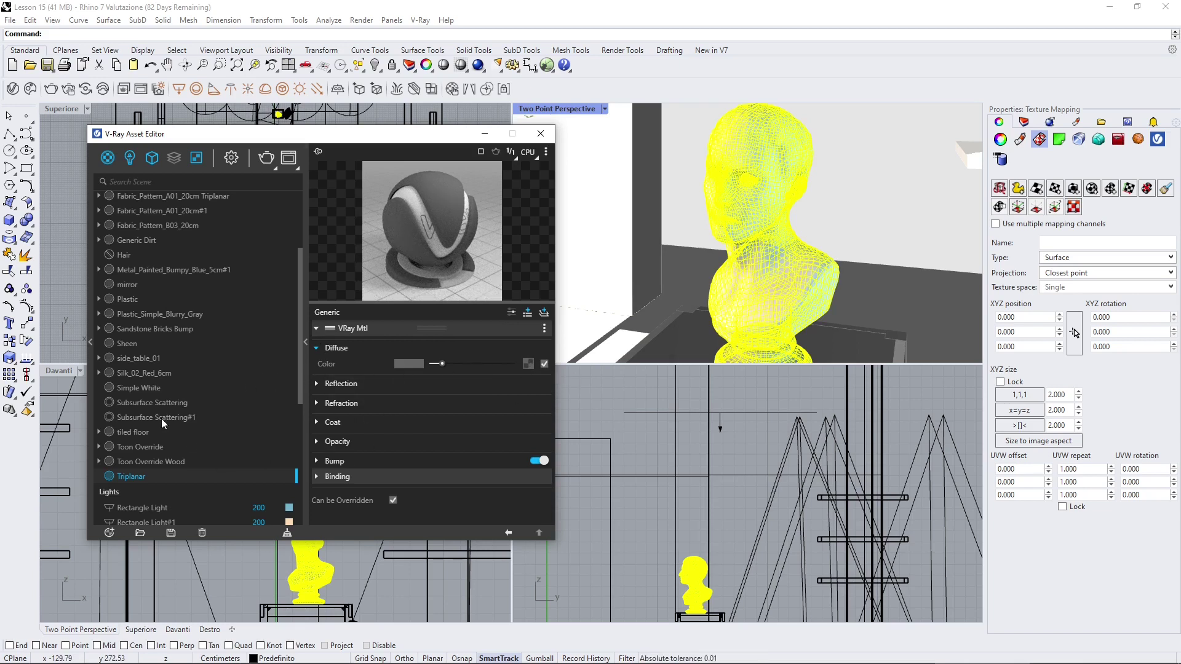
pyautogui.scroll(-6, 184, 425)
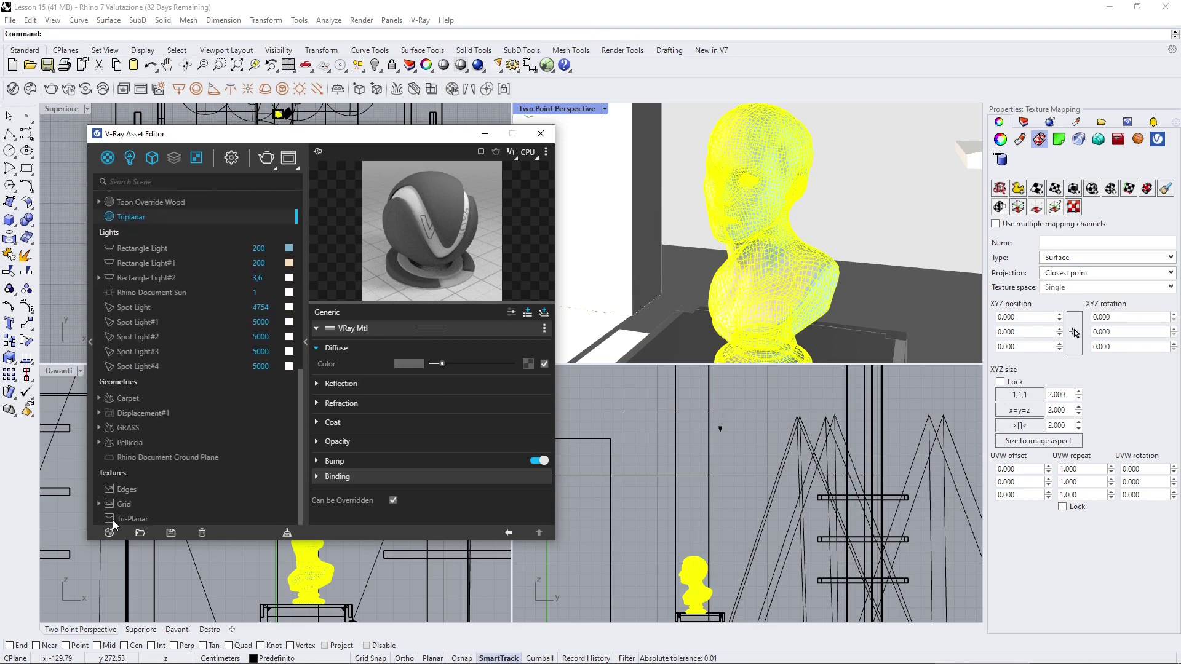
pyautogui.moveTo(112, 519); pyautogui.dragTo(530, 366)
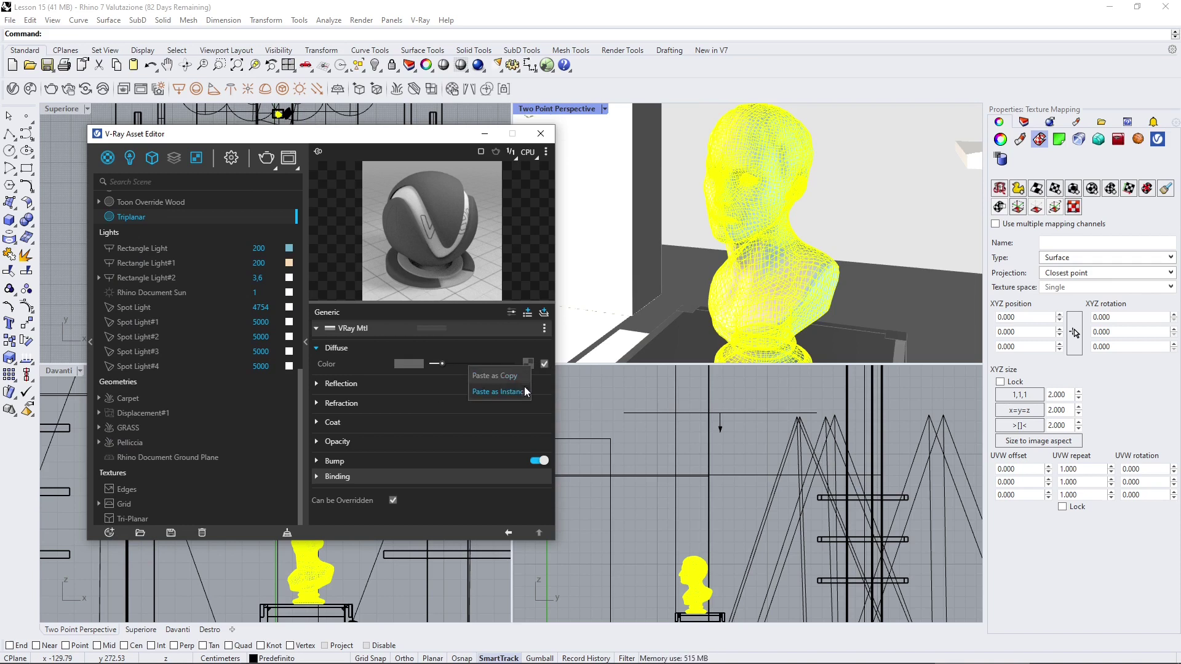
pyautogui.click(524, 391)
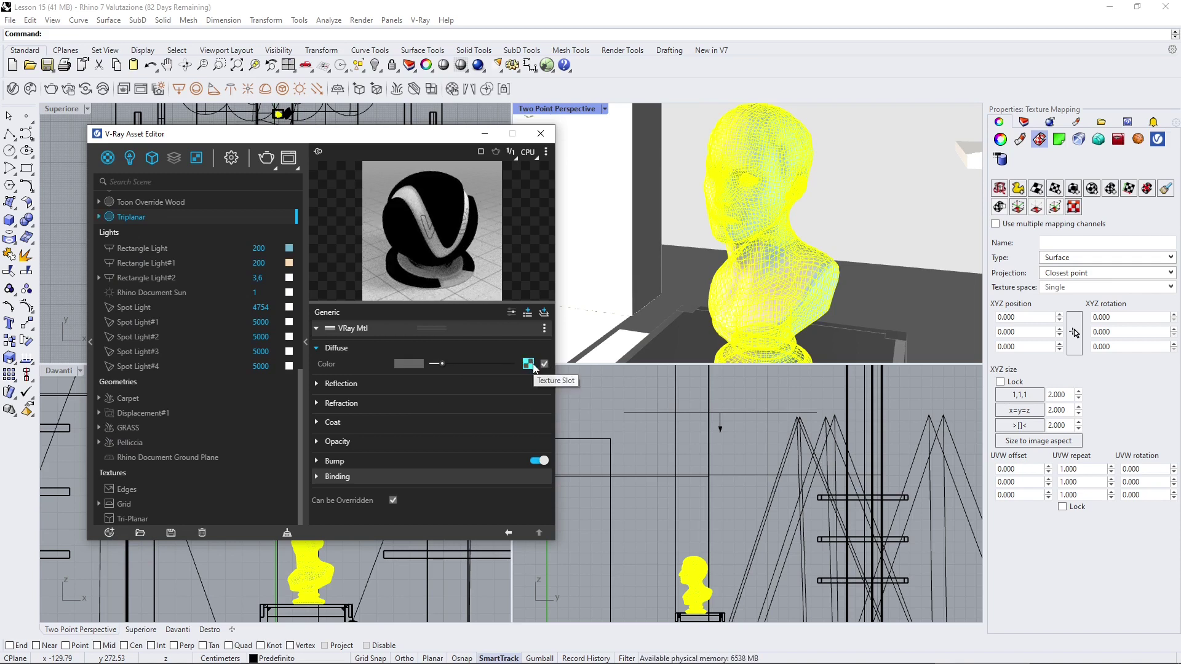
pyautogui.click(530, 365)
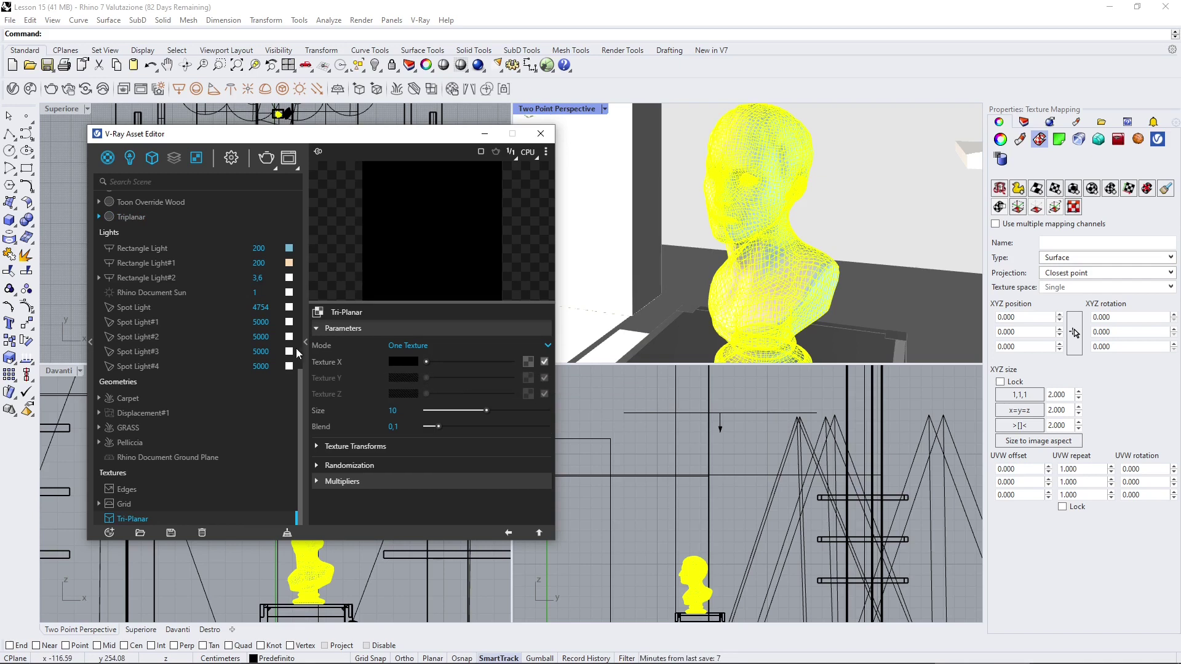
# Copy the diffuse texture of the Fabric_Pattern_A01_20cm Triplanar material
pyautogui.scroll(4, 173, 388)
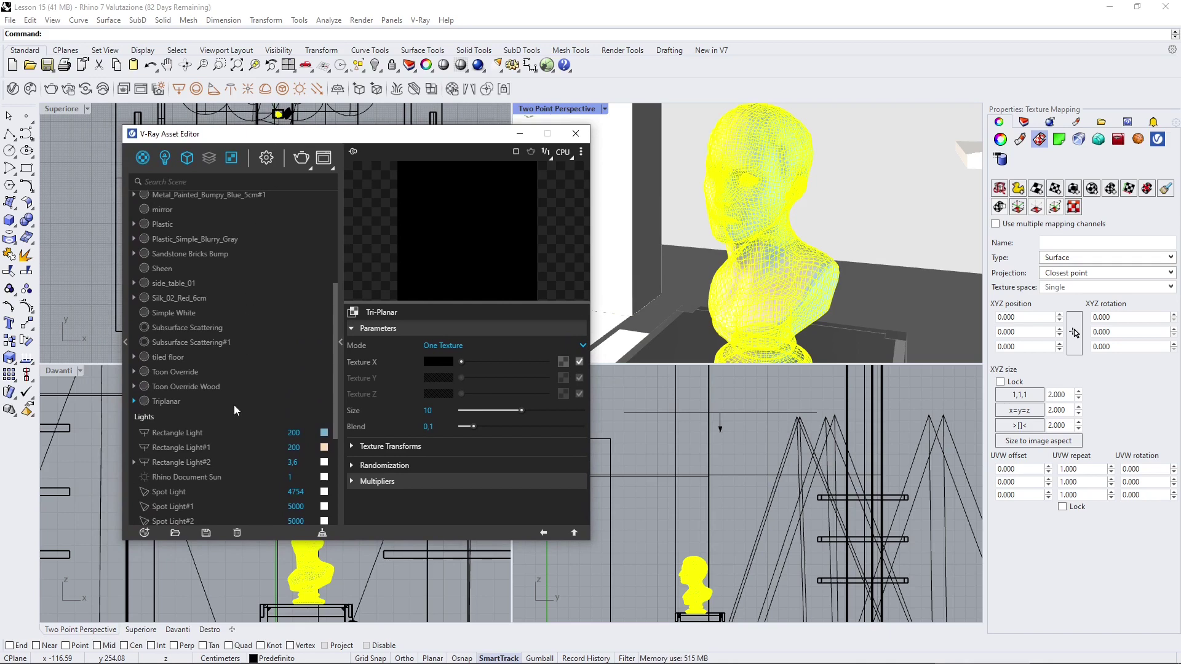
pyautogui.scroll(3, 228, 394)
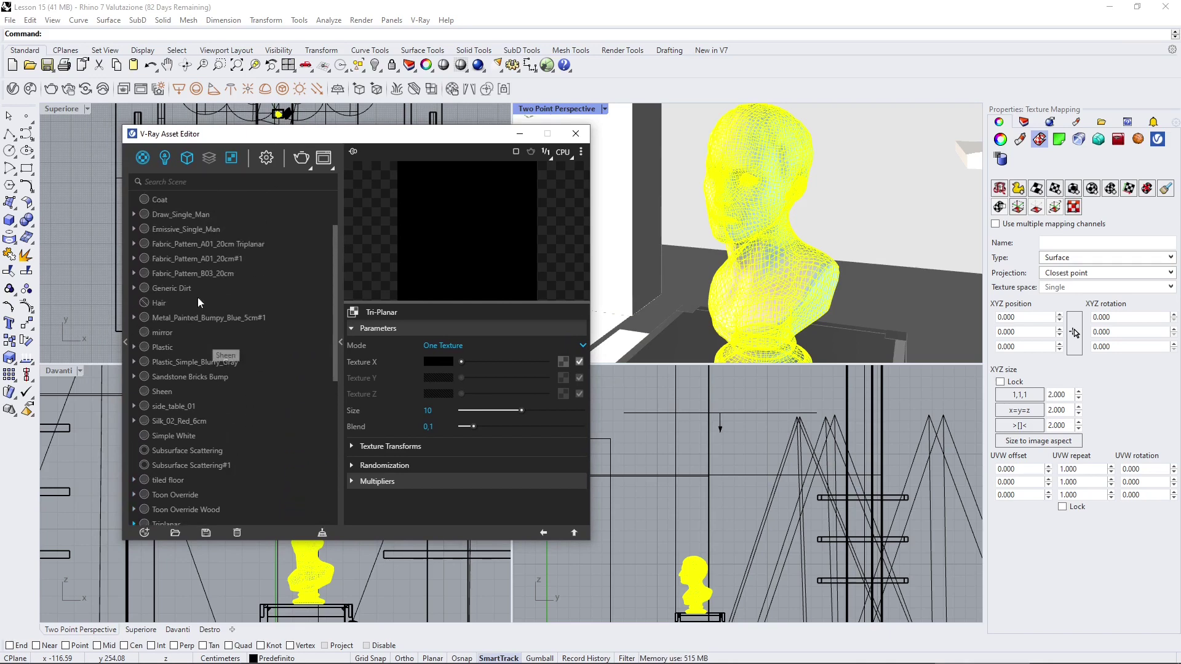
pyautogui.click(222, 246)
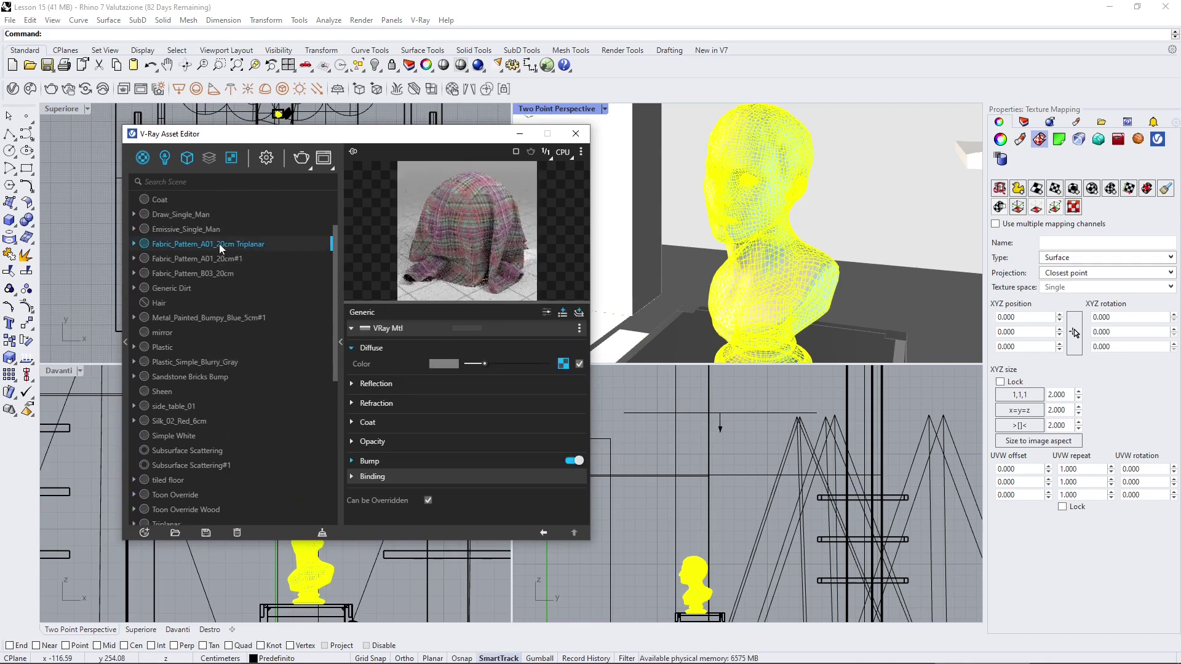
pyautogui.rightClick(563, 364)
pyautogui.click(533, 373)
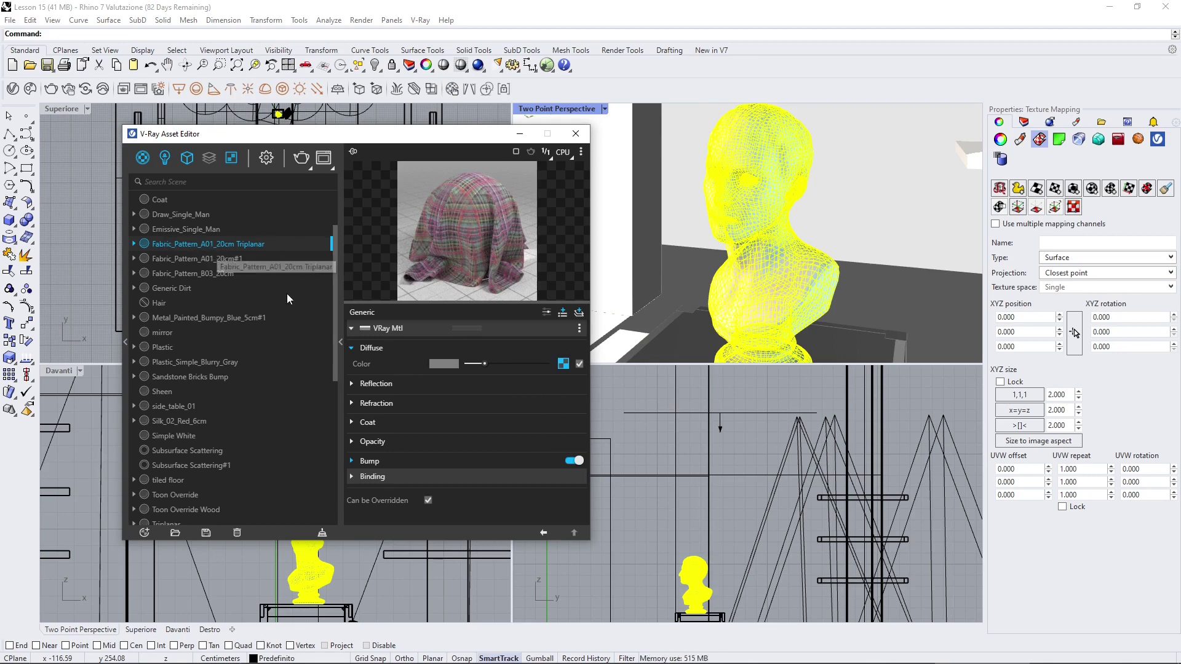
# Paste the copied fabric texture as an instance into Texture X of the Triplanar material's Tri-Planar diffuse map
pyautogui.scroll(-3, 213, 385)
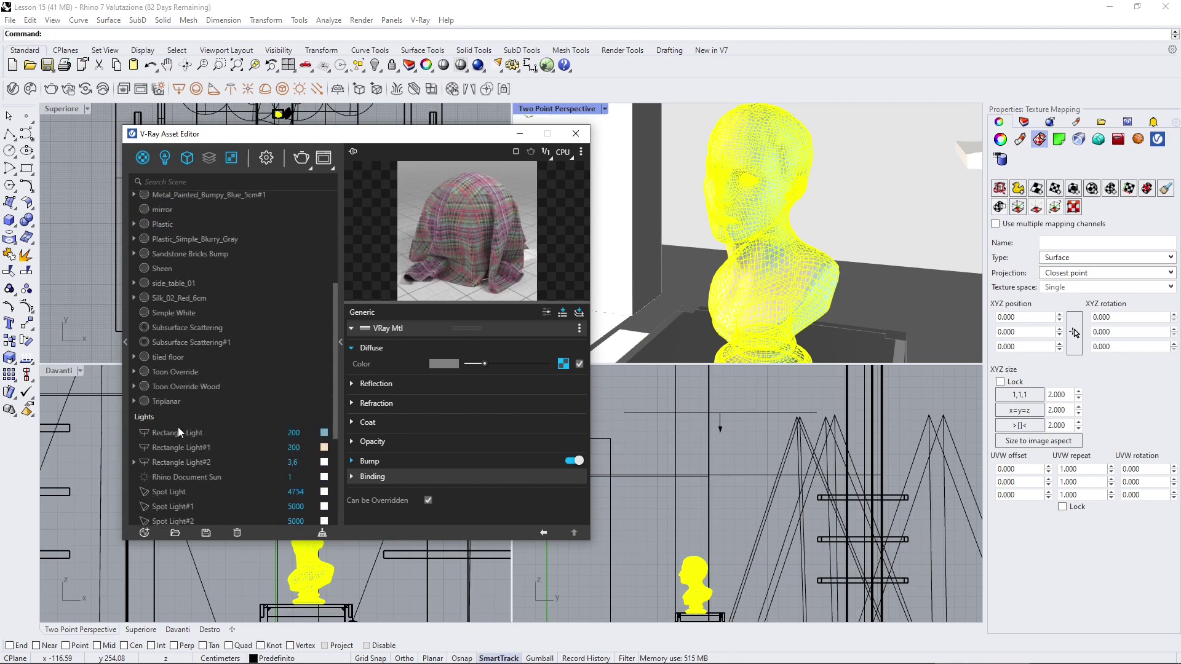
pyautogui.click(163, 401)
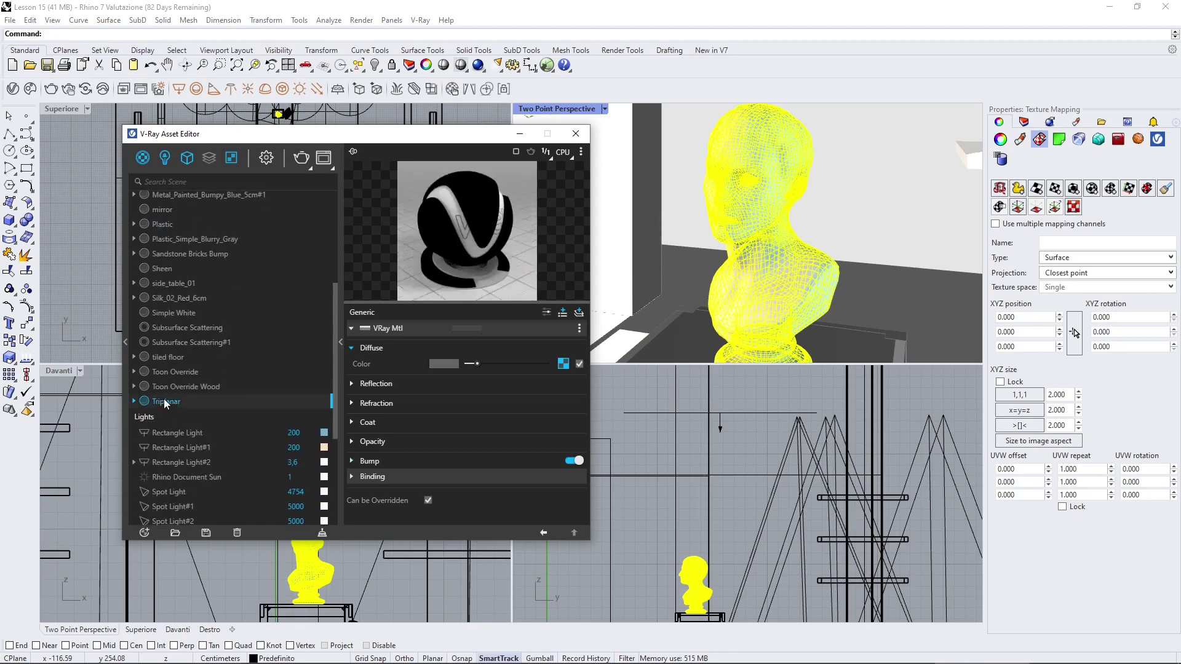
pyautogui.click(563, 362)
pyautogui.rightClick(559, 361)
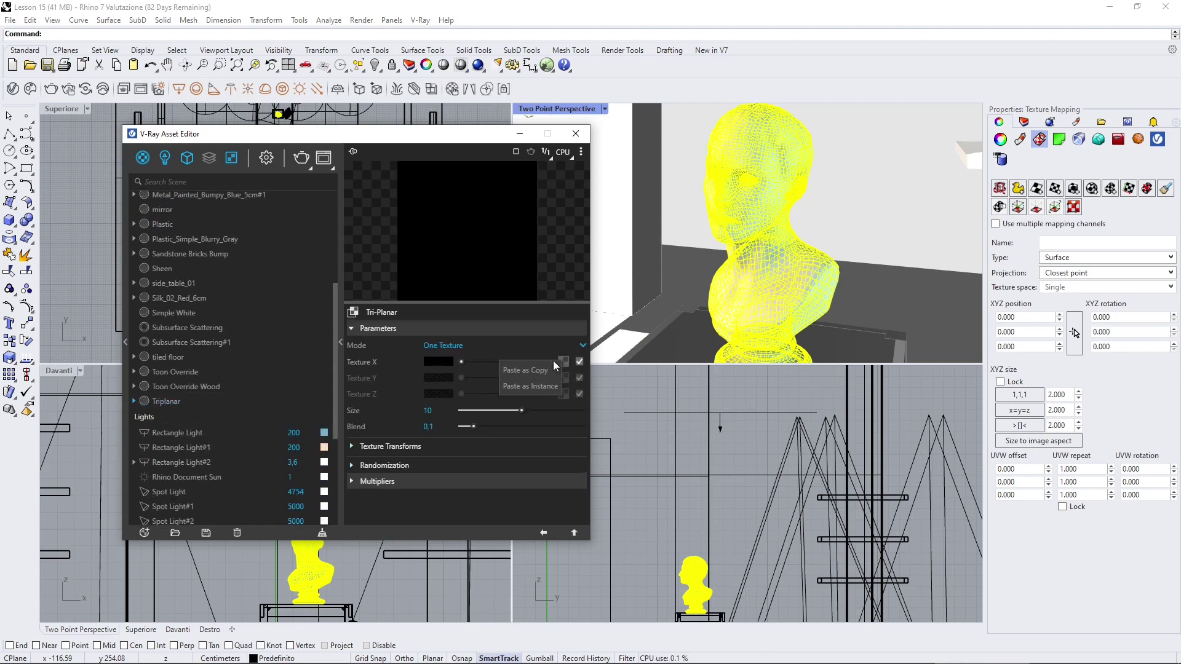
pyautogui.click(548, 388)
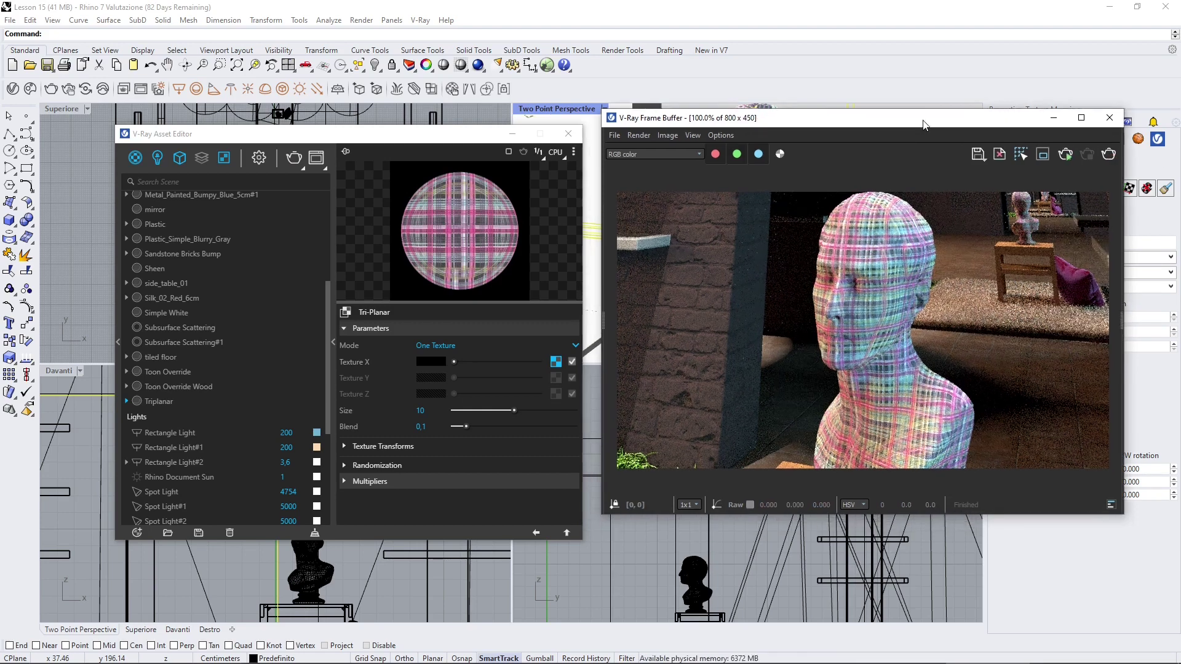
# Arrange the asset editor and frame buffer side by side, set the Tri-Planar texture's Blend to 0.33 and render the bust again
pyautogui.moveTo(394, 128); pyautogui.dragTo(328, 107)
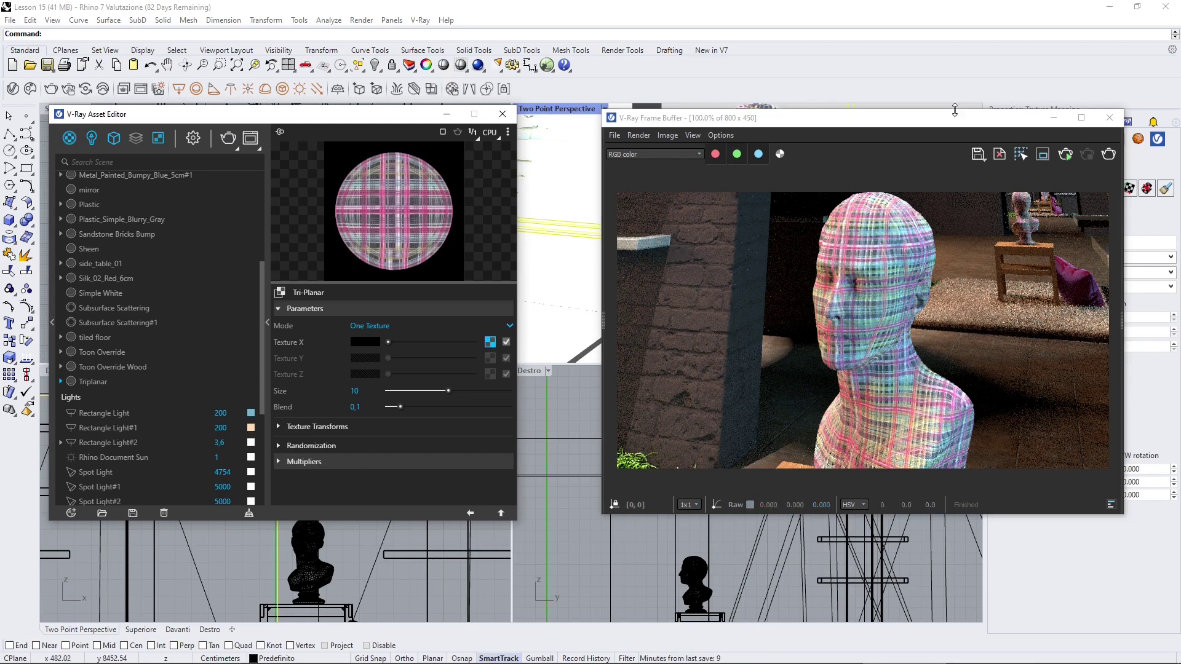
pyautogui.moveTo(957, 120); pyautogui.dragTo(897, 116)
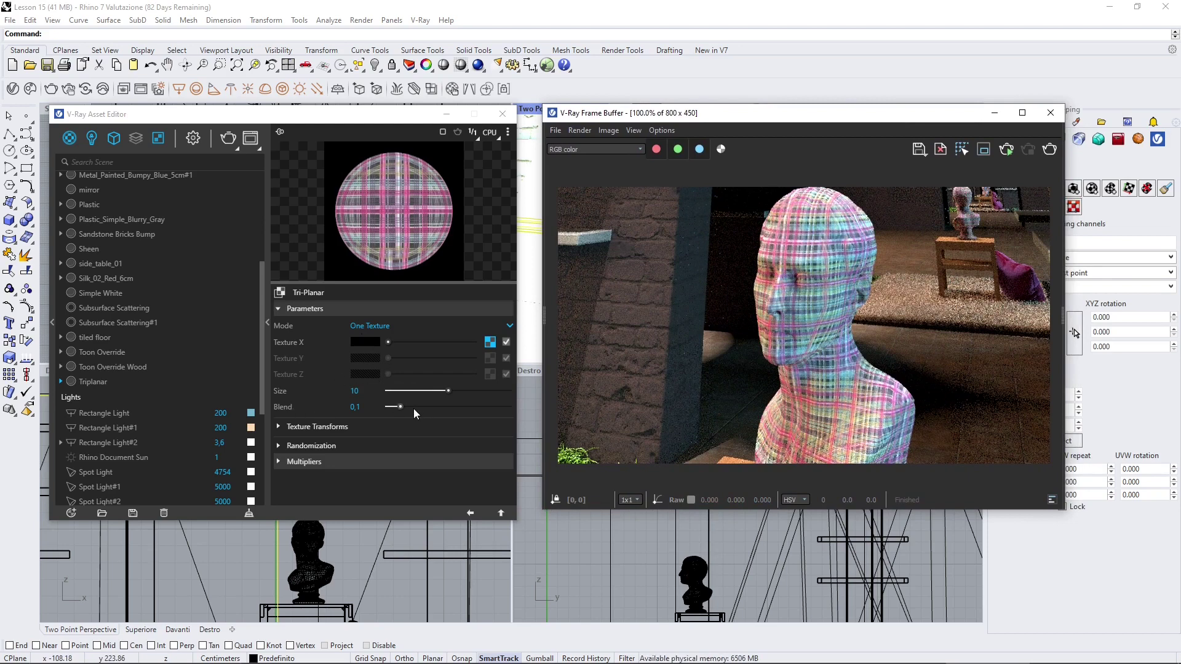
pyautogui.moveTo(423, 408); pyautogui.dragTo(429, 406)
pyautogui.click(857, 289)
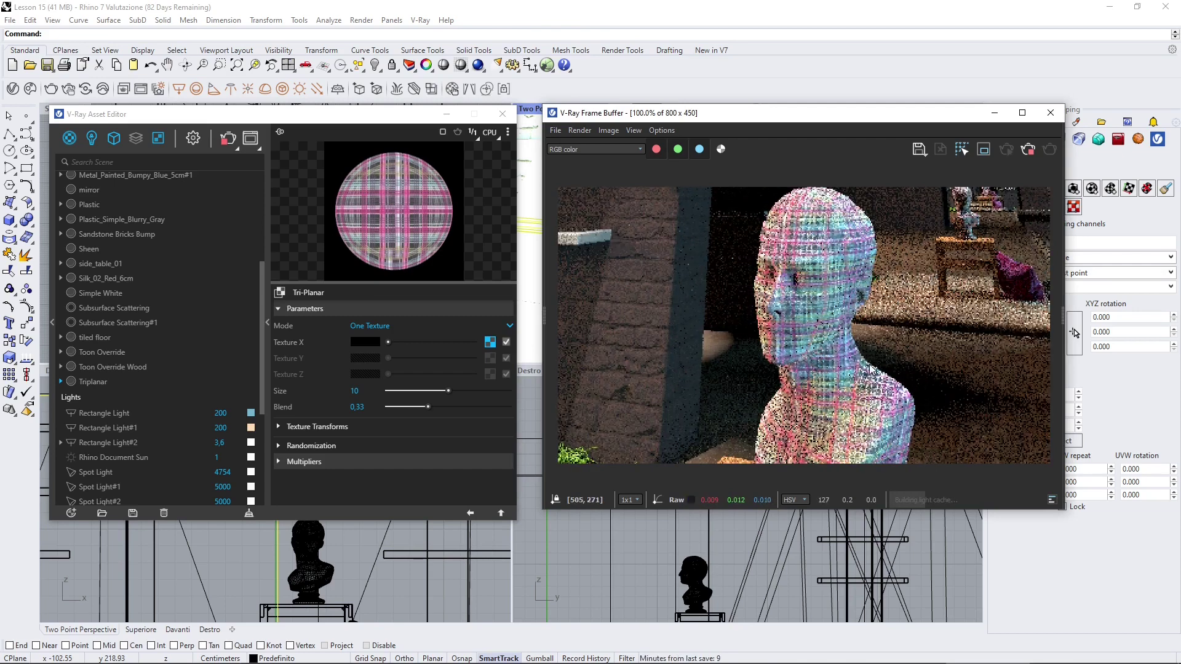
pyautogui.moveTo(876, 117); pyautogui.dragTo(915, 120)
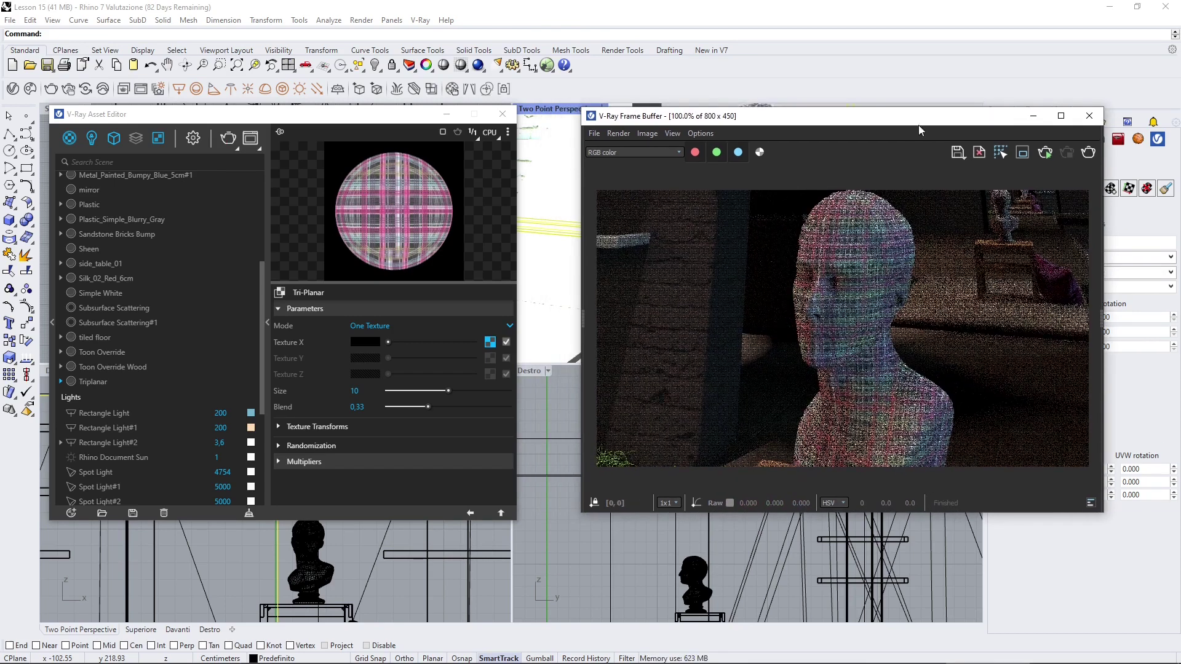